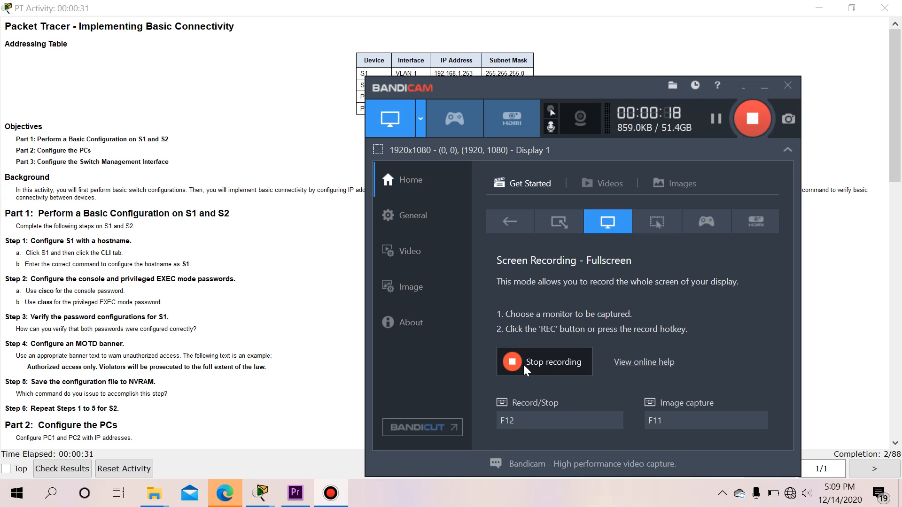
Bring the Implementing Basic Connectivity activity instructions window to the front
click(324, 295)
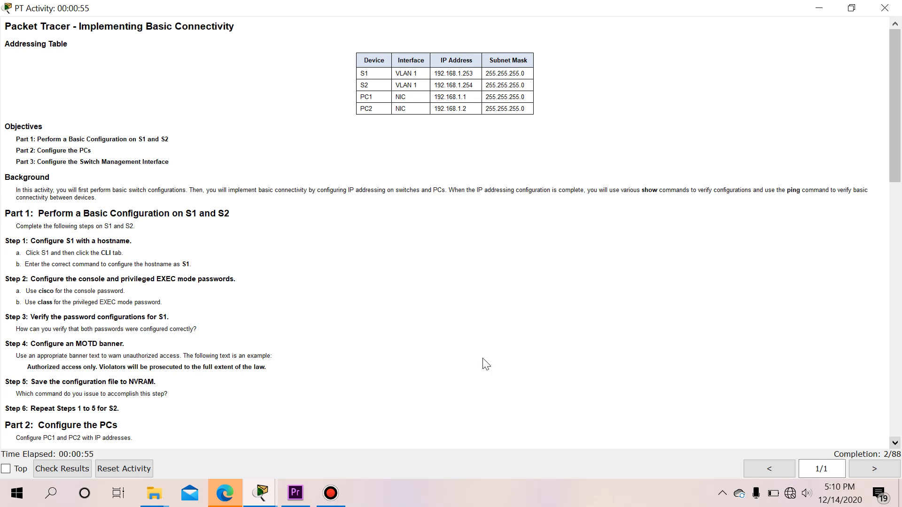
Review the activity instructions, then bring the S1/S2/PC1/PC2 topology window forward
scroll(824, 409, down, 3)
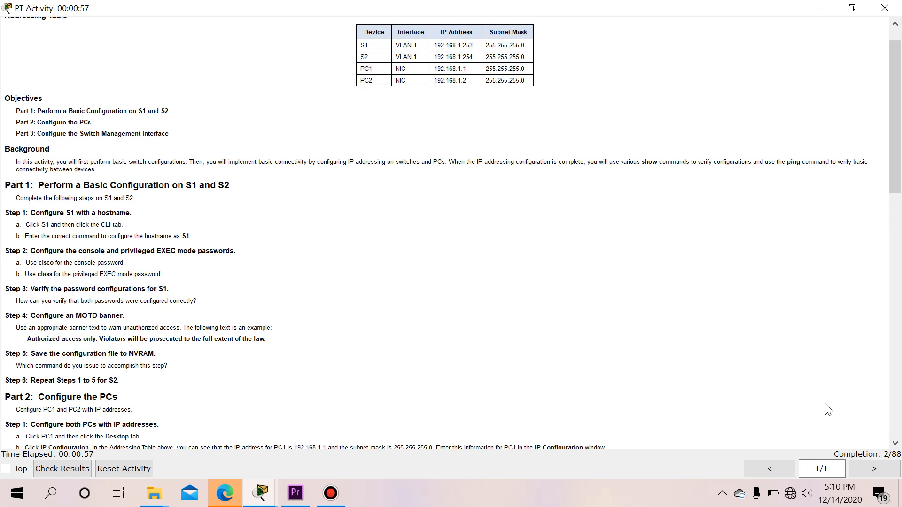
scroll(689, 362, up, 3)
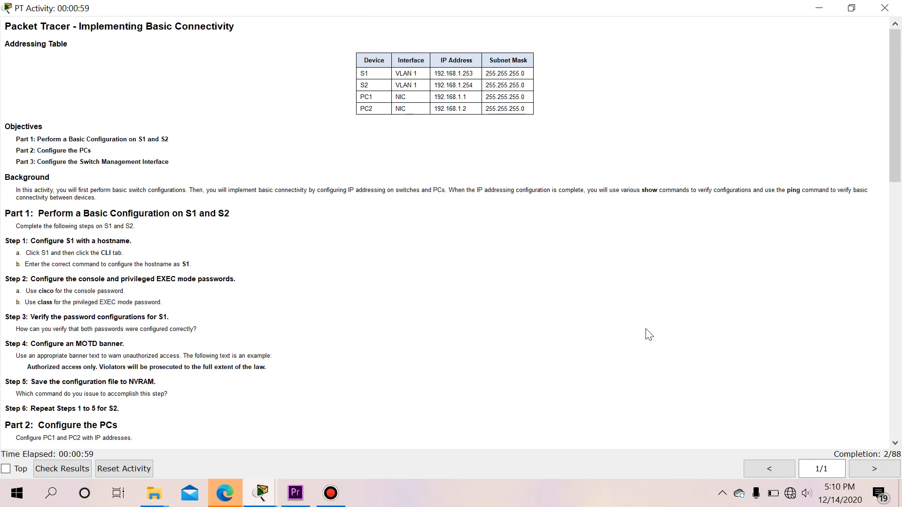
scroll(644, 331, down, 1)
scroll(642, 329, up, 1)
mouse_move(265, 494)
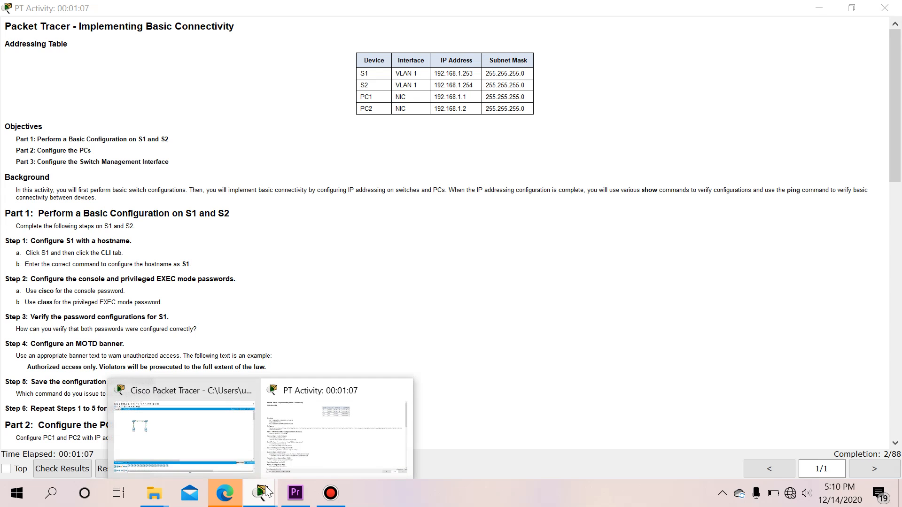
click(225, 446)
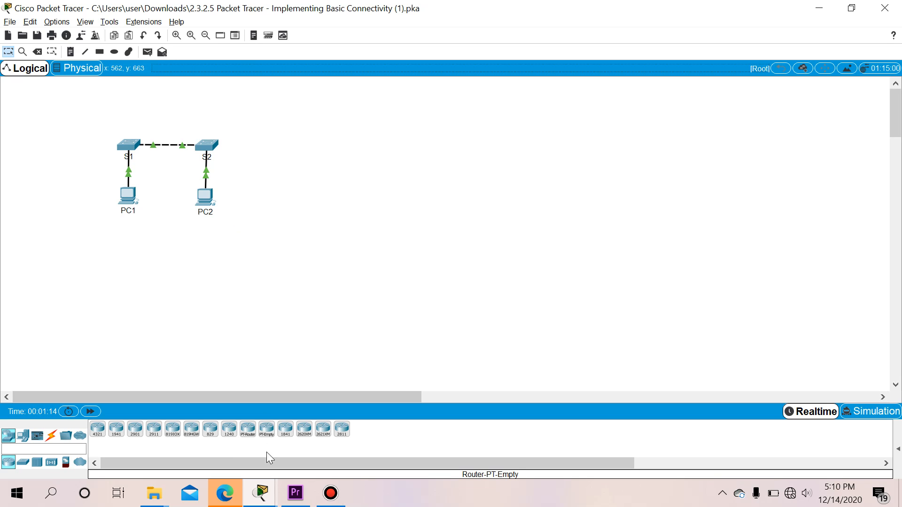
Recheck the instructions, then return to the topology and open switch S1's window
click(261, 494)
click(292, 432)
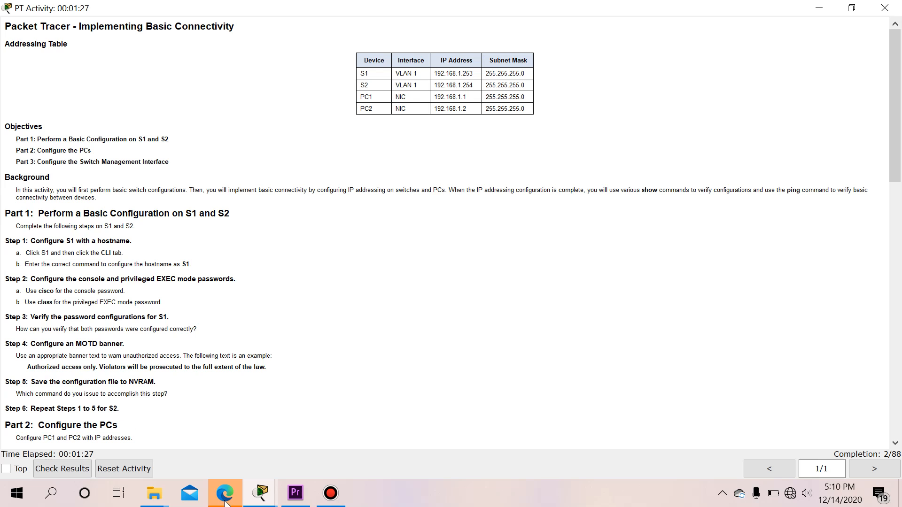
click(261, 493)
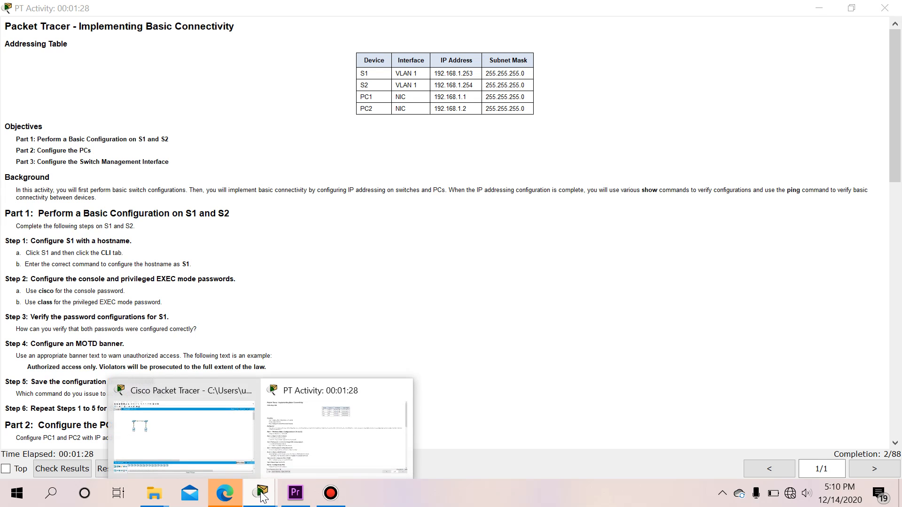
click(201, 437)
click(132, 152)
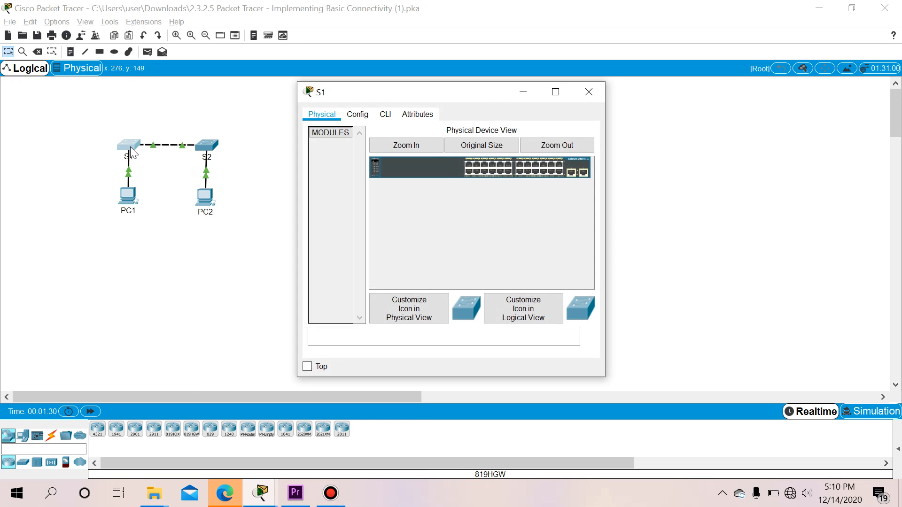
Open S1's CLI tab, widen the window, and start the console session
click(385, 118)
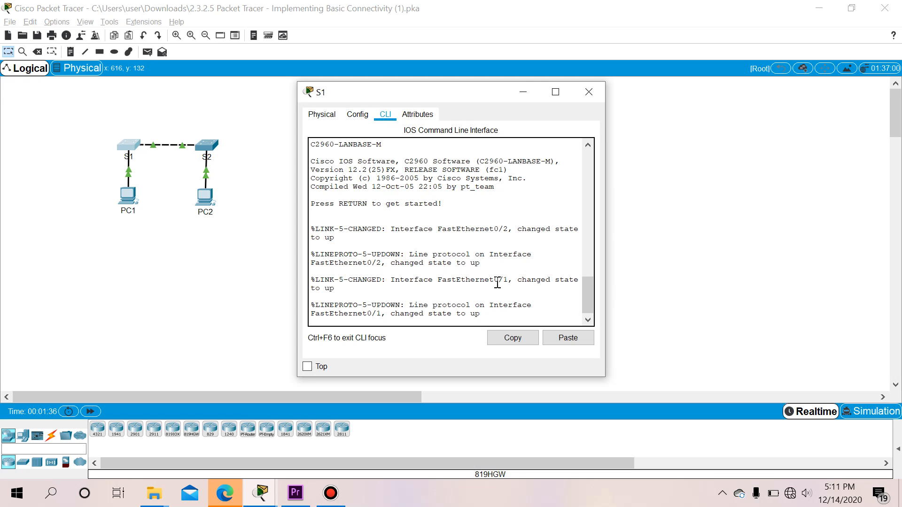
drag(607, 231, 901, 231)
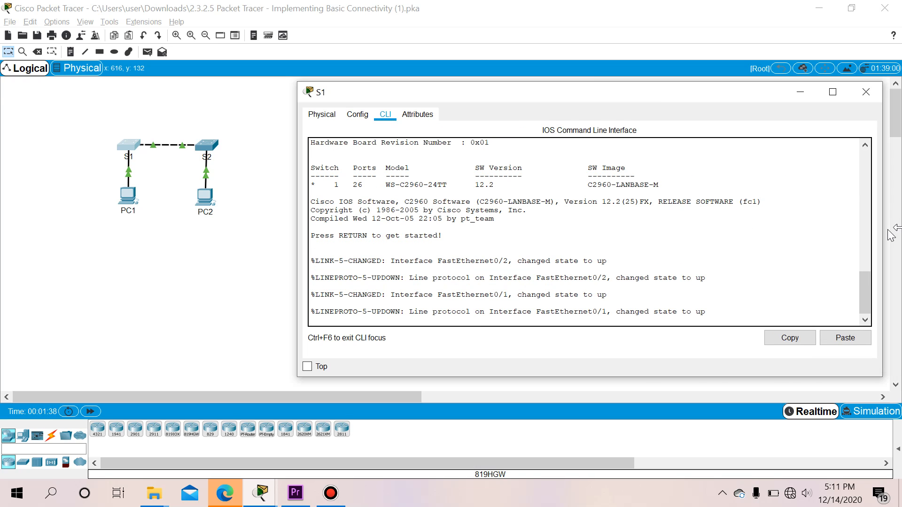
key(Return)
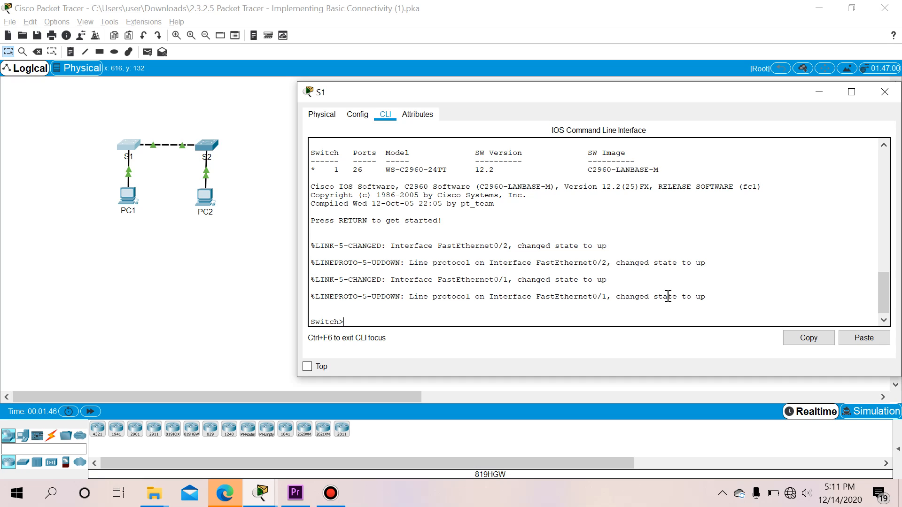
Enter privileged EXEC and global configuration mode with enable and configure terminal
text(ena)
key(Tab)
key(Return)
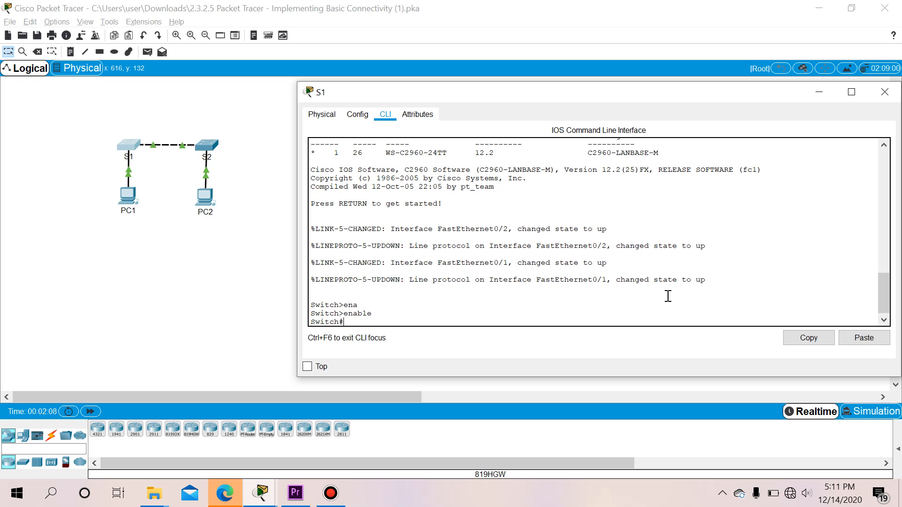
text(configure)
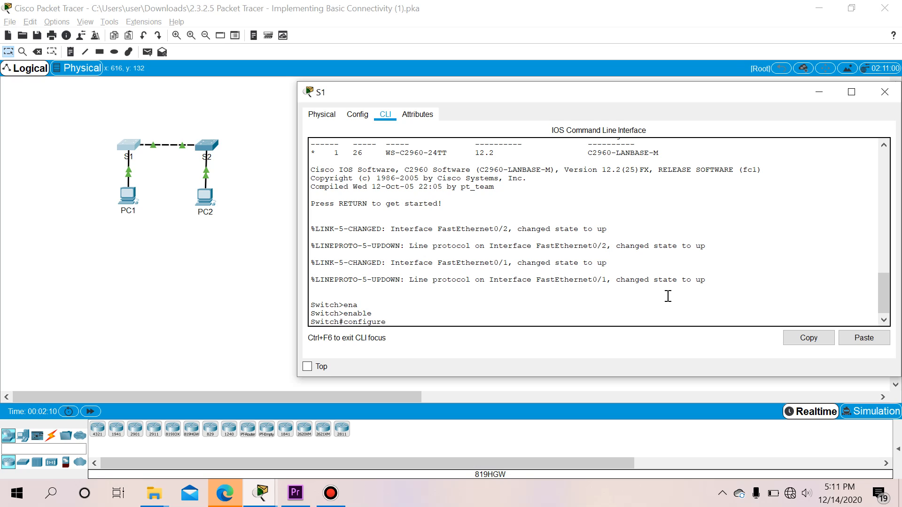
text( terminal)
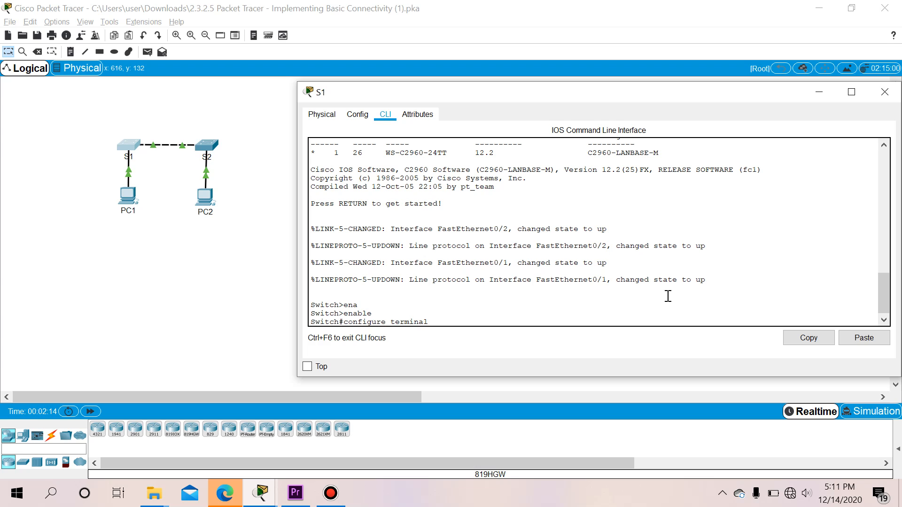
key(Return)
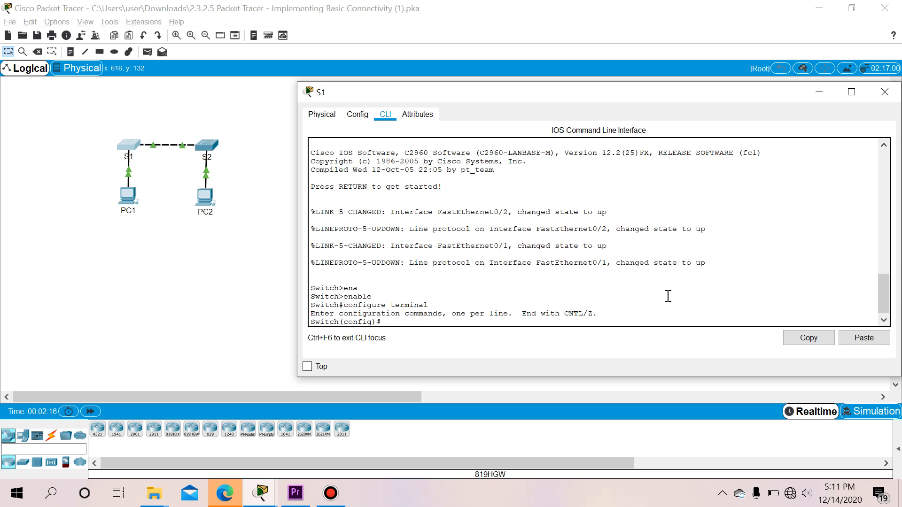
Set the switch hostname to S1 and switch to the activity instructions
text(hostname)
text(S1)
key(Return)
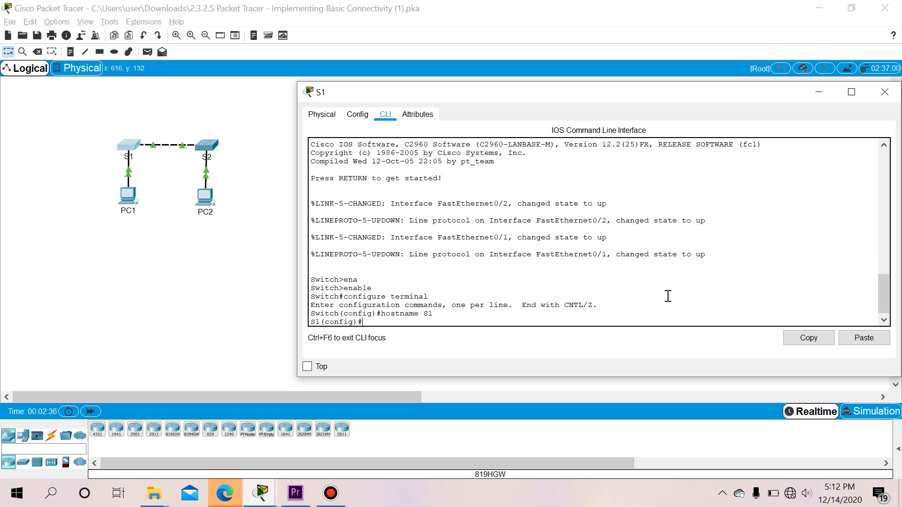
key(alt+Tab)
key(alt+Tab)
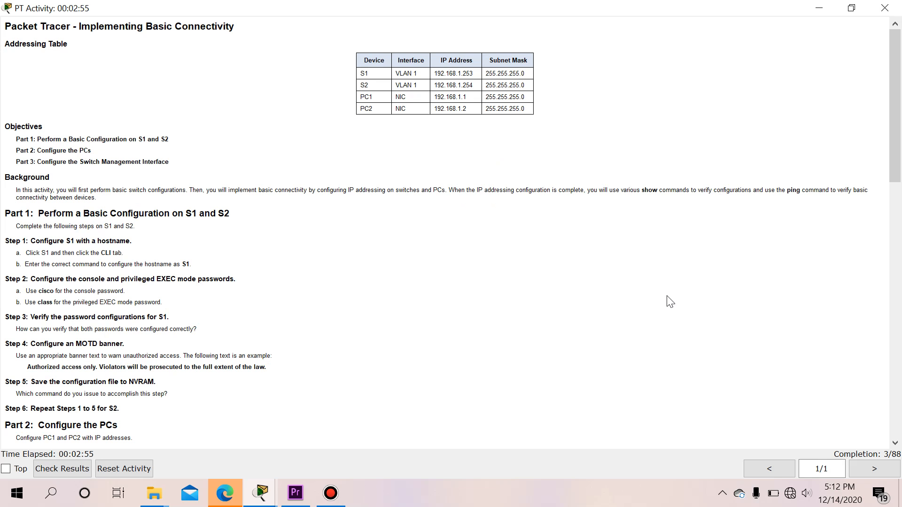
Confirm 3/88 completion and return to the S1 CLI window
key(alt+Tab)
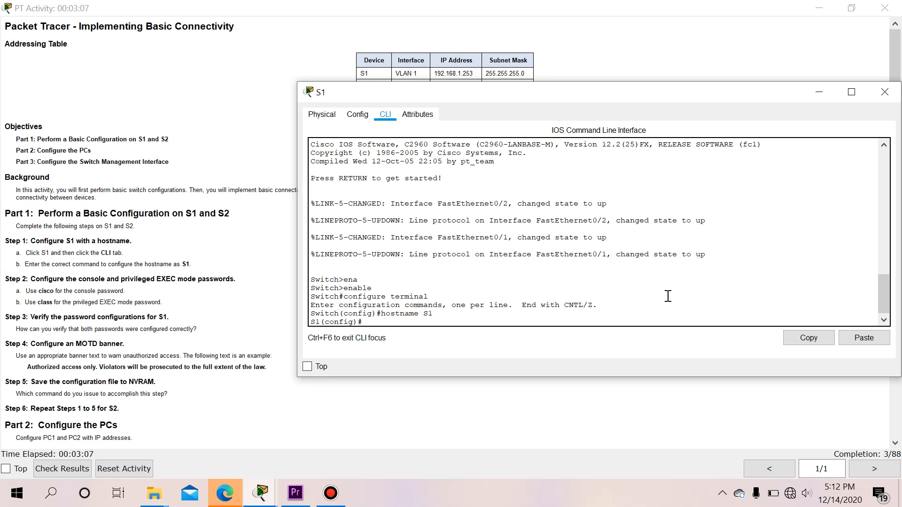
Give console line 0 a password, require login, and exit back to global mode
text(line cons)
key(Tab)
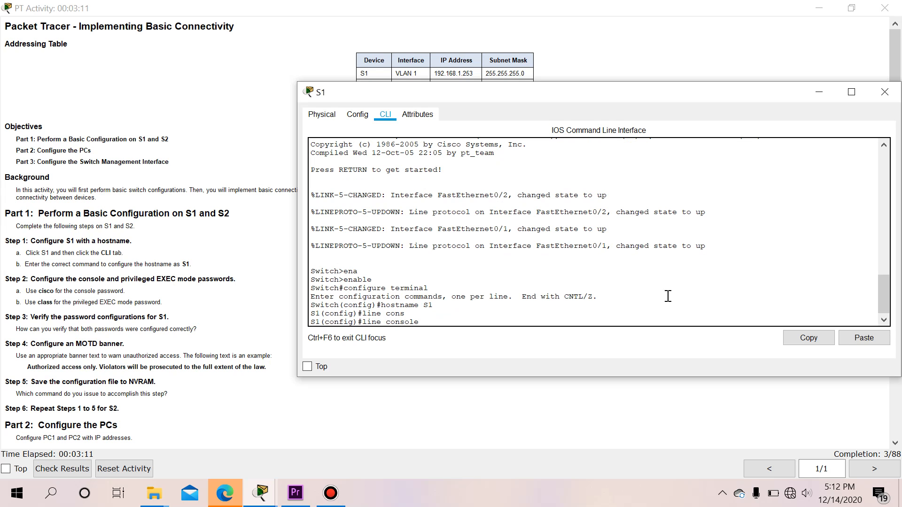
text(0)
key(Return)
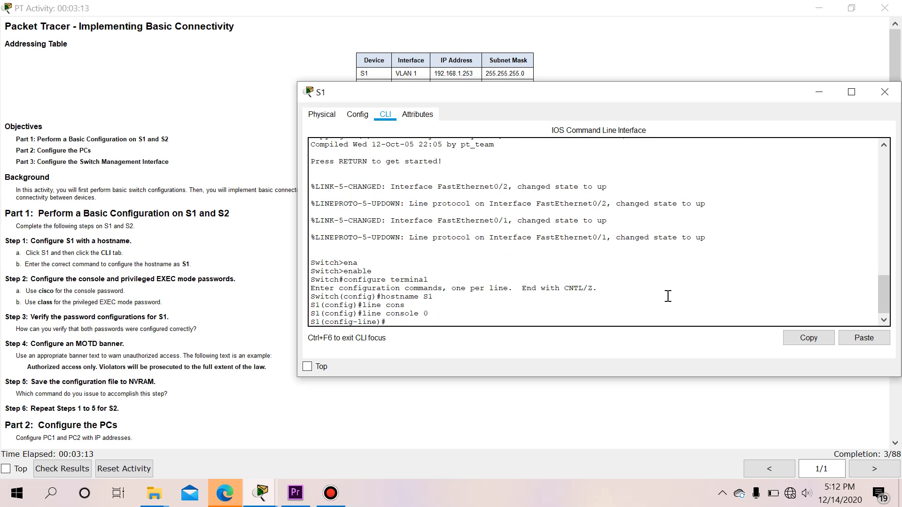
text(password)
text(cisco)
key(Return)
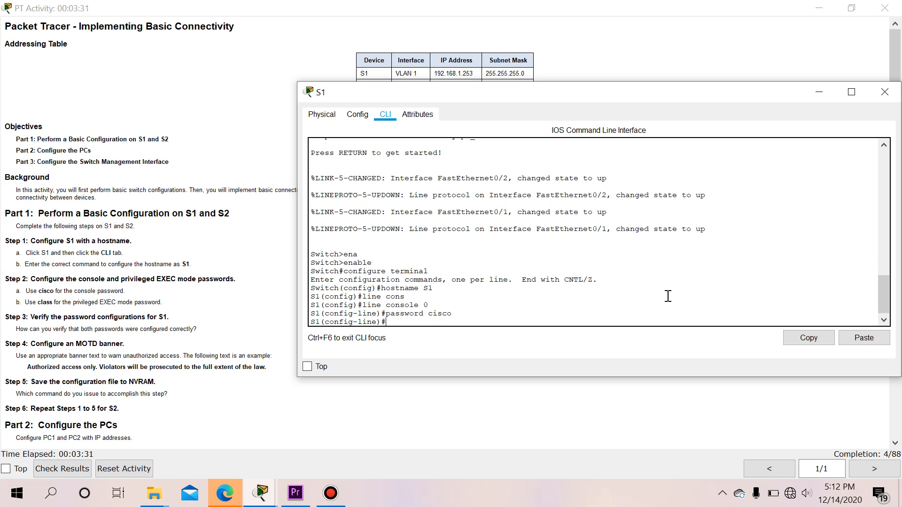
text(login)
key(Return)
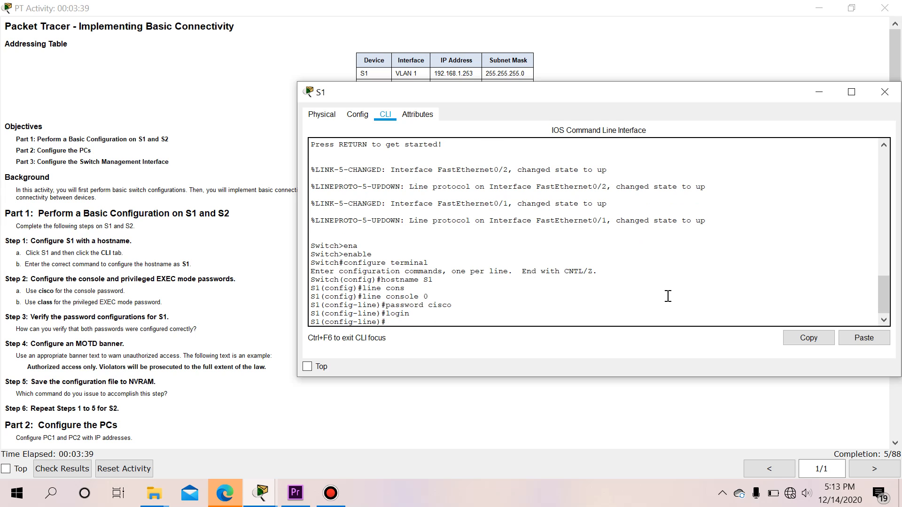
text(exit)
key(Return)
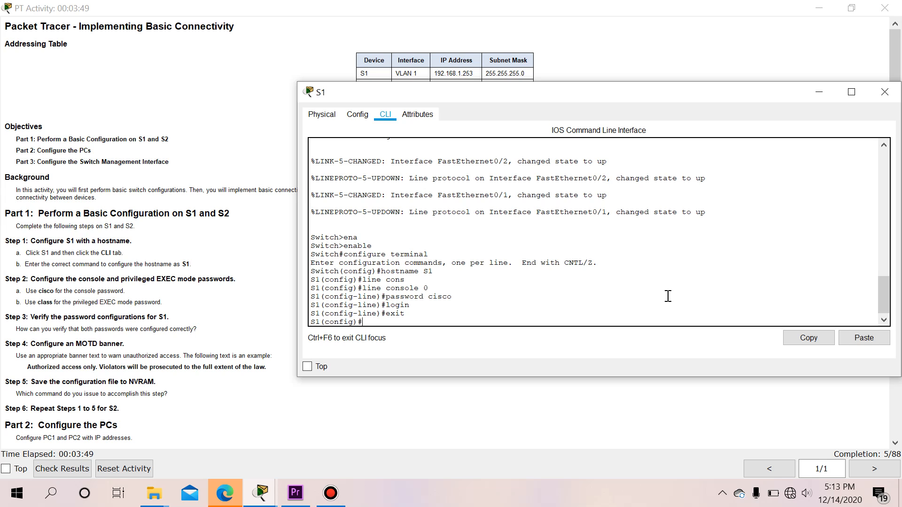
Set S1's privileged EXEC enable secret
text(enab)
key(Tab)
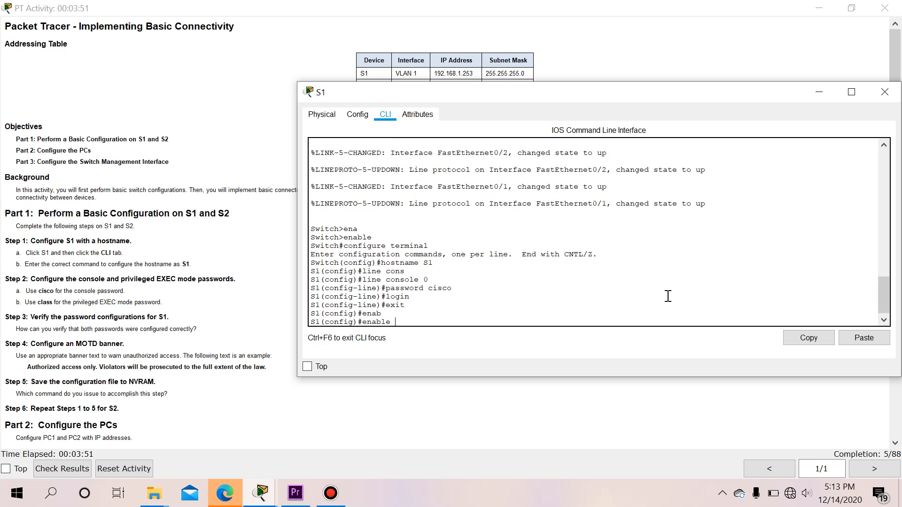
text(sec)
key(Tab)
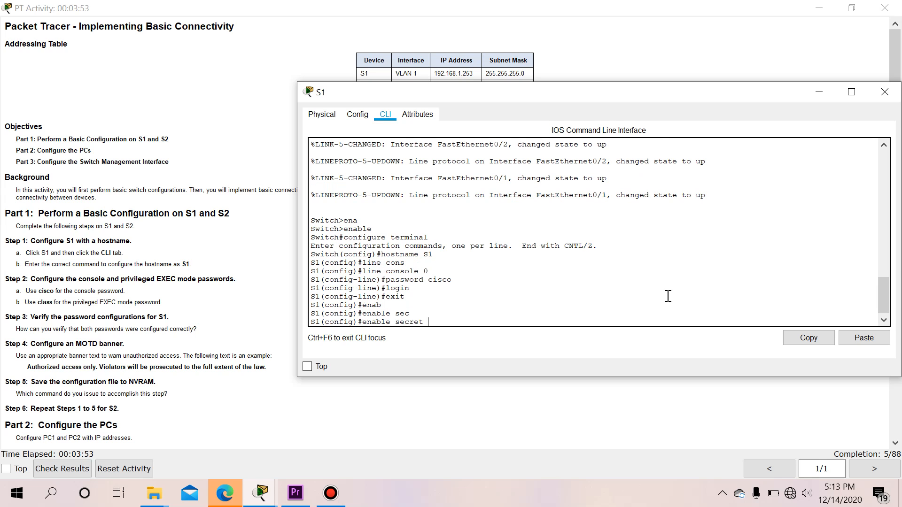
text(class)
key(Return)
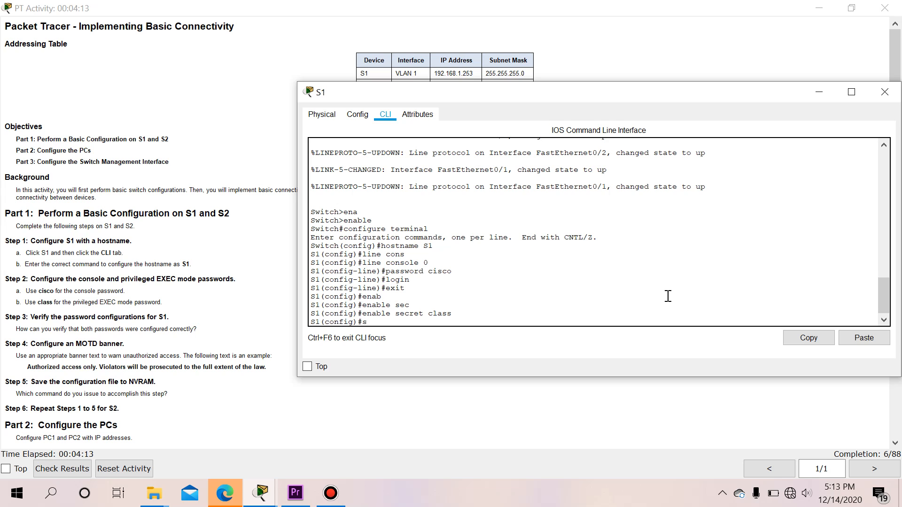
Enable service password-encryption on S1
text(ervice)
key(Tab)
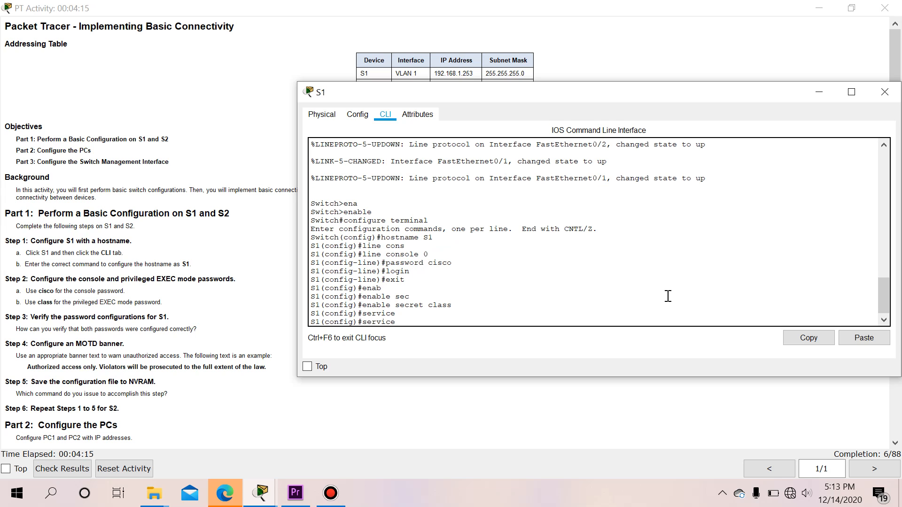
text(pas)
key(Tab)
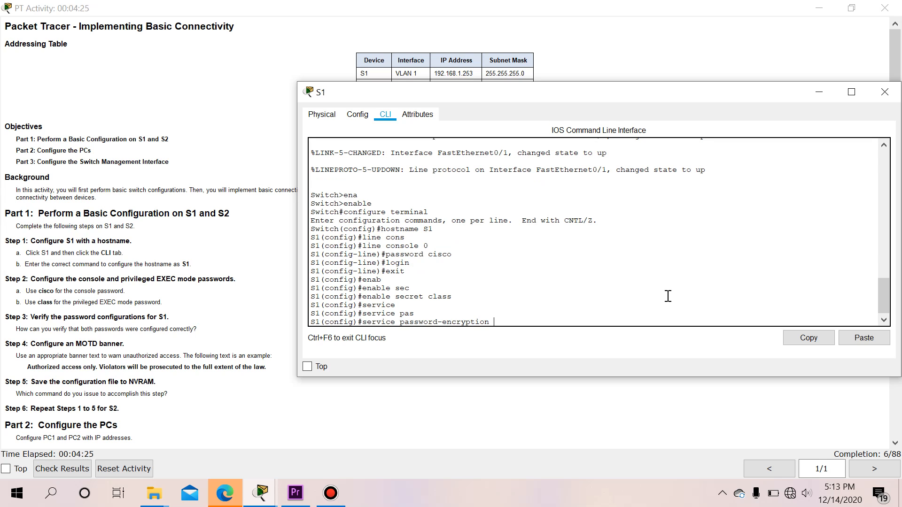
key(Return)
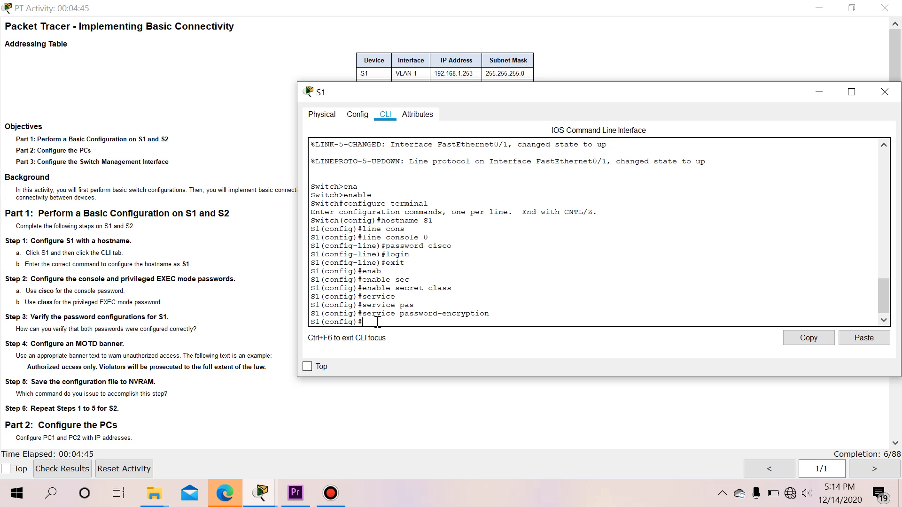
Set banner motd to 'Authorized access only. Violators will be prosecuted…' between $ delimiters, copying the text from the instructions
text(bann)
key(Tab)
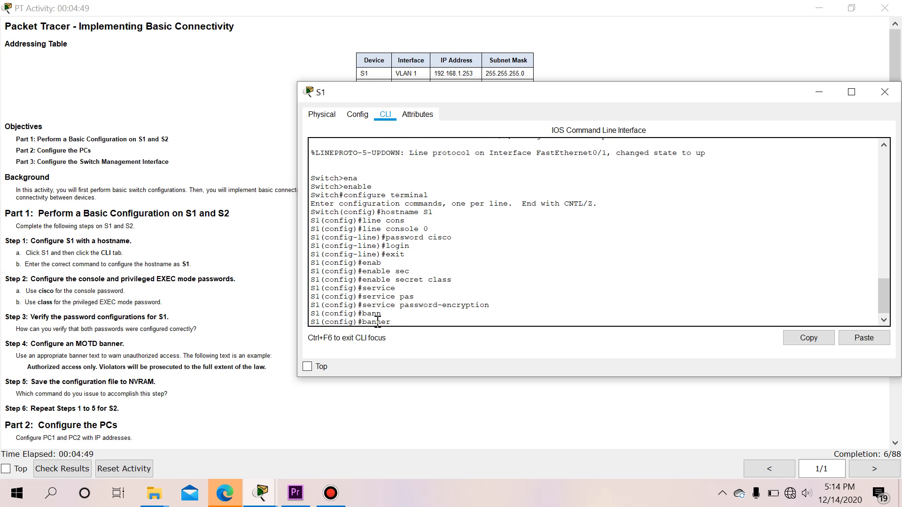
text(mot)
key(Tab)
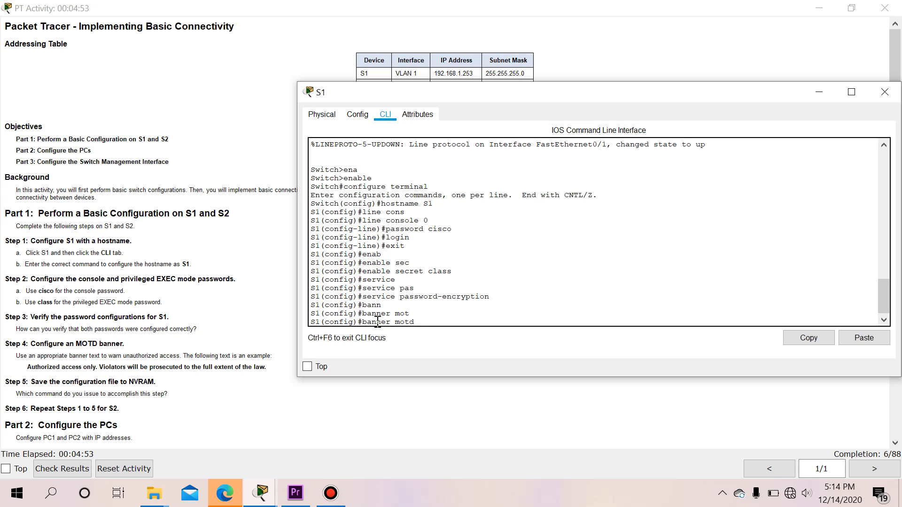
text($$)
click(29, 366)
drag(29, 367, 272, 369)
key(ctrl+c)
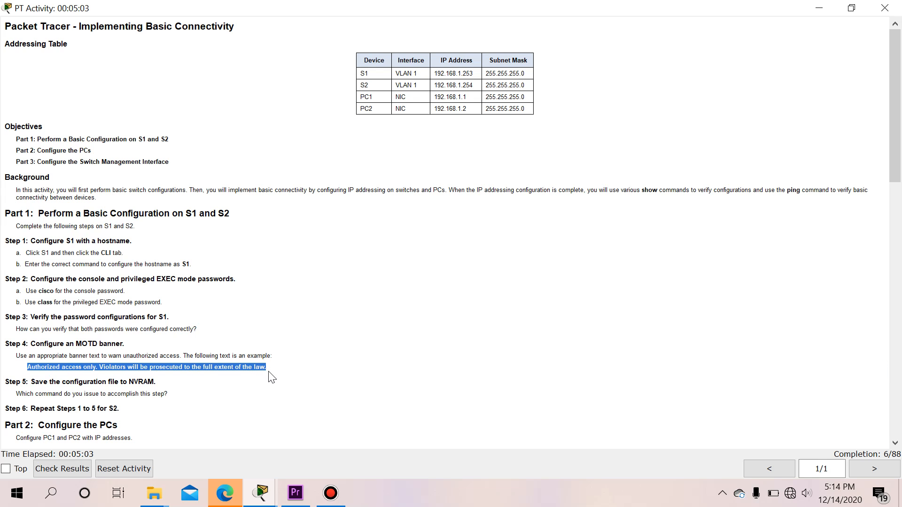
key(alt+Tab)
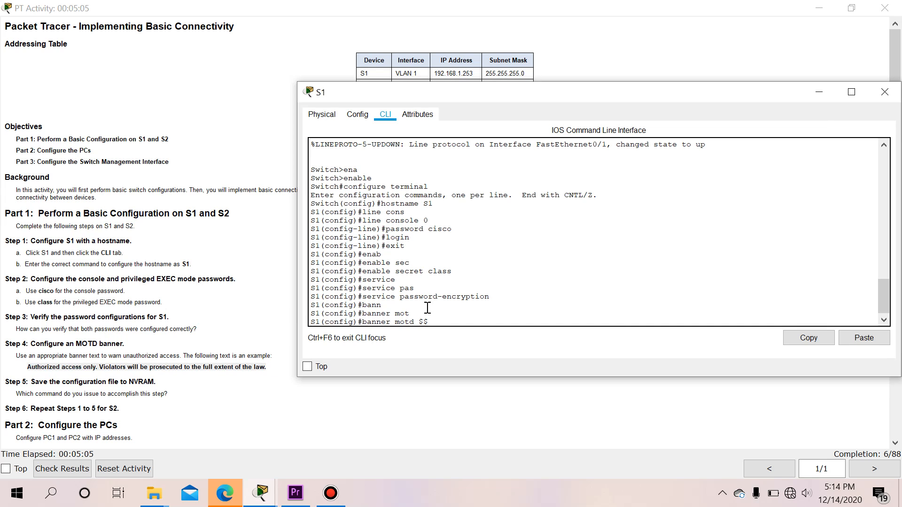
click(861, 328)
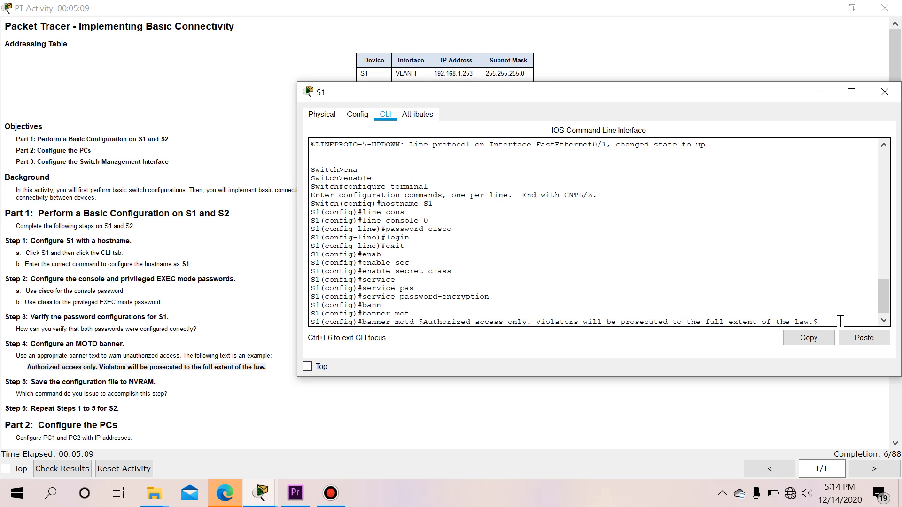
key(Return)
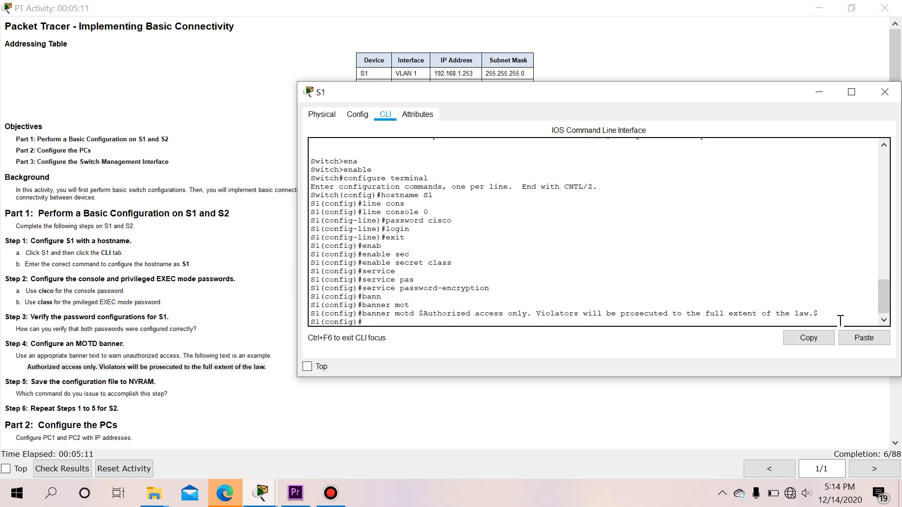
Exit configuration mode, log out, and restart S1's console session to display the banner
text(exit)
key(Return)
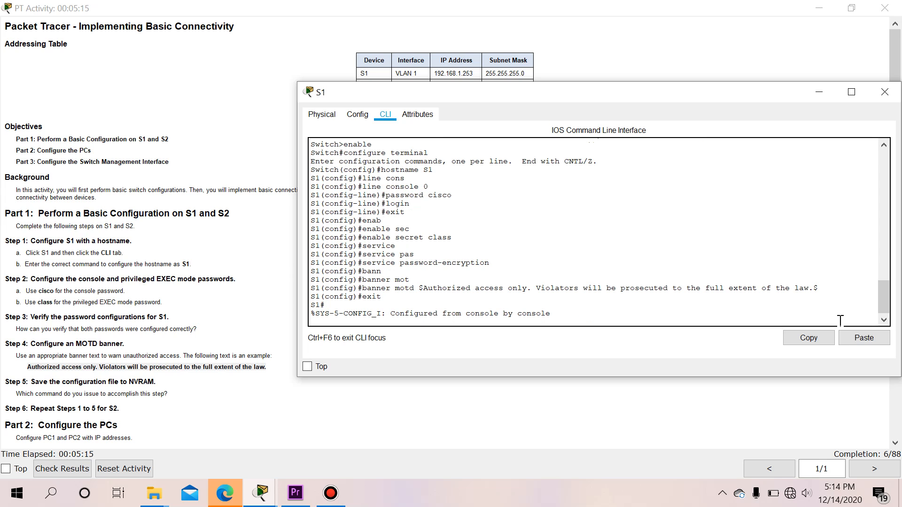
key(Return)
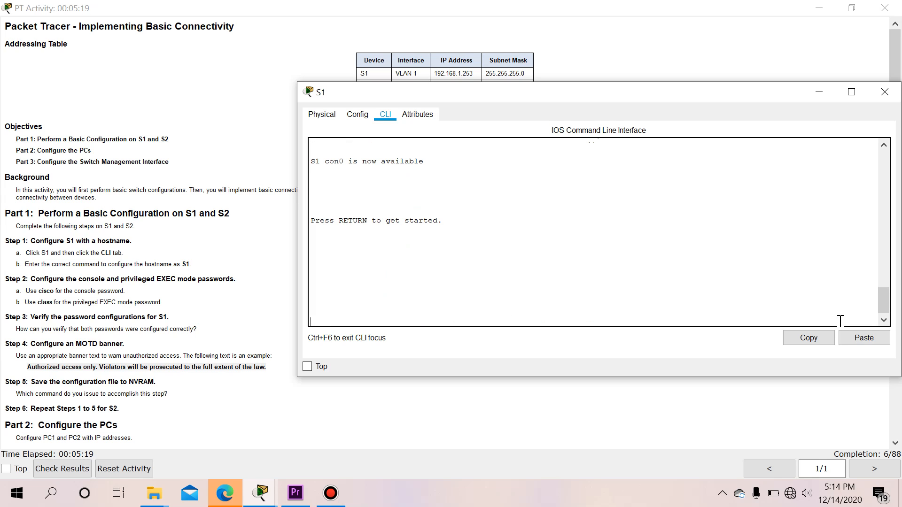
key(Return)
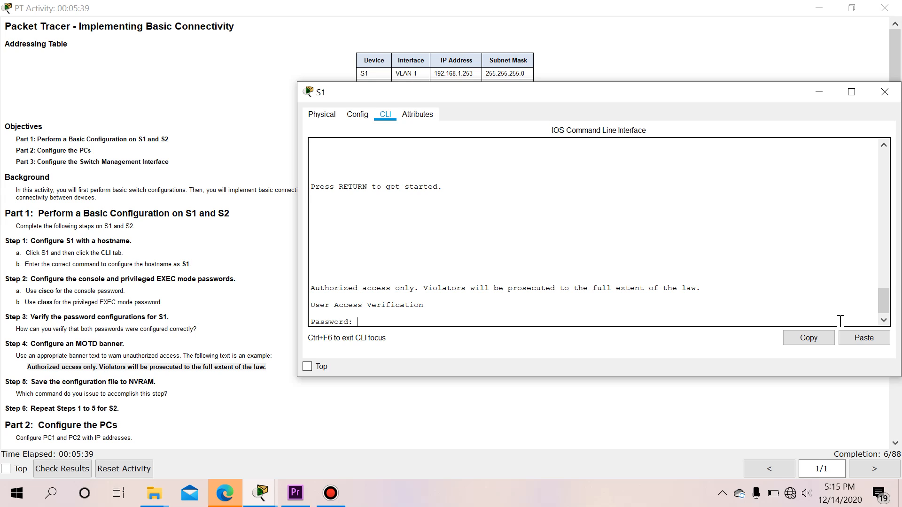
Log in to S1 with the console password, then reach the S1# prompt using the enable secret
key(Return)
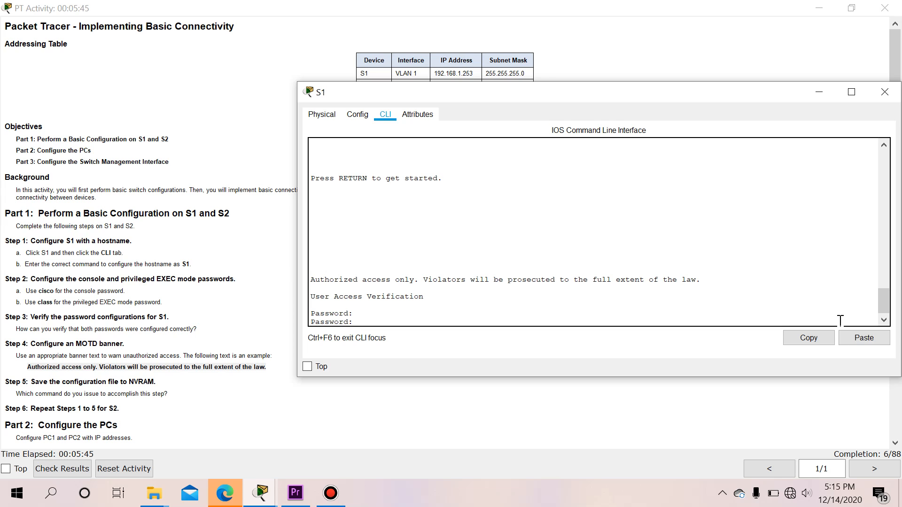
key(Return)
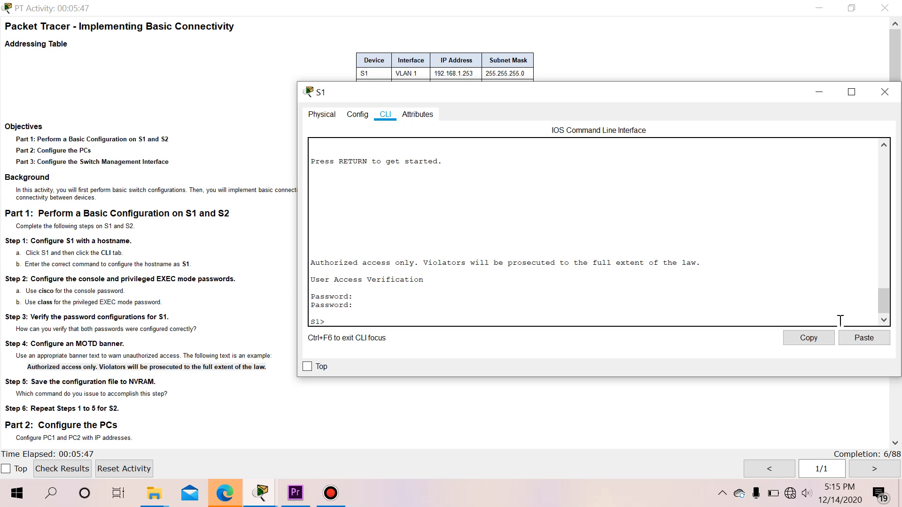
text(enab)
key(Tab)
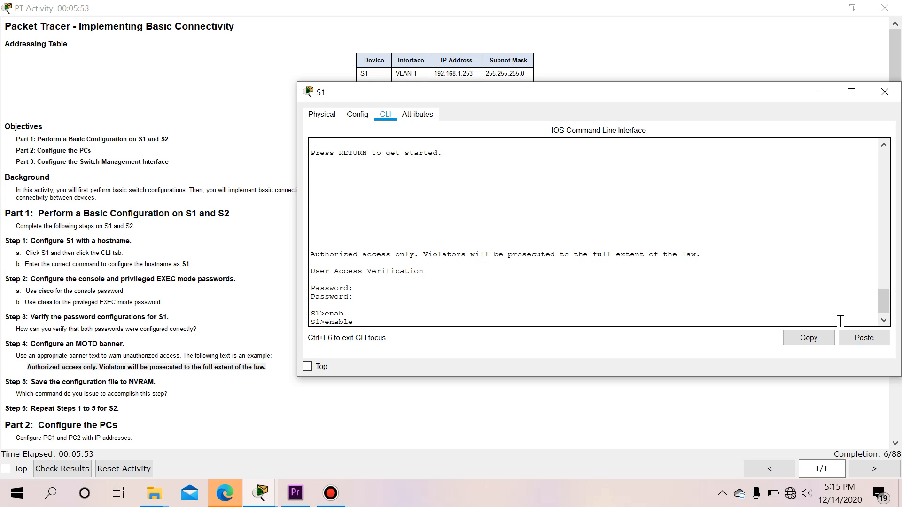
key(Return)
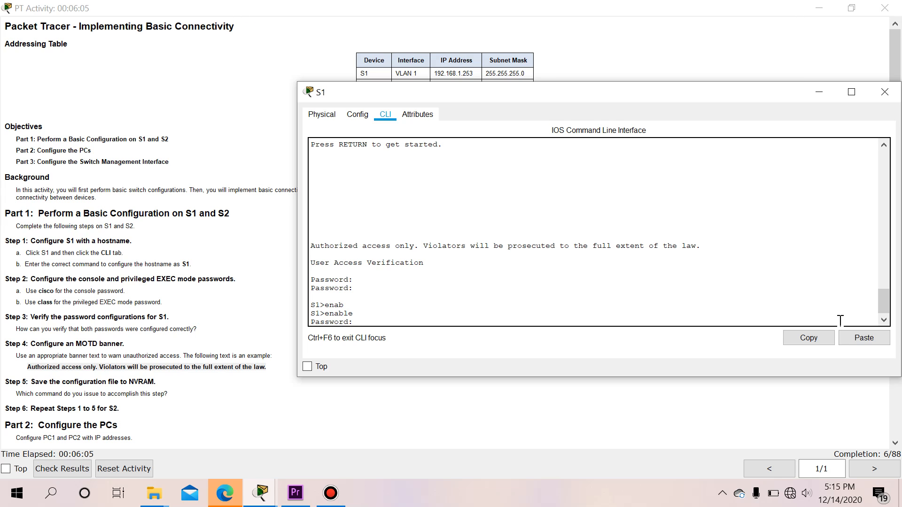
key(Return)
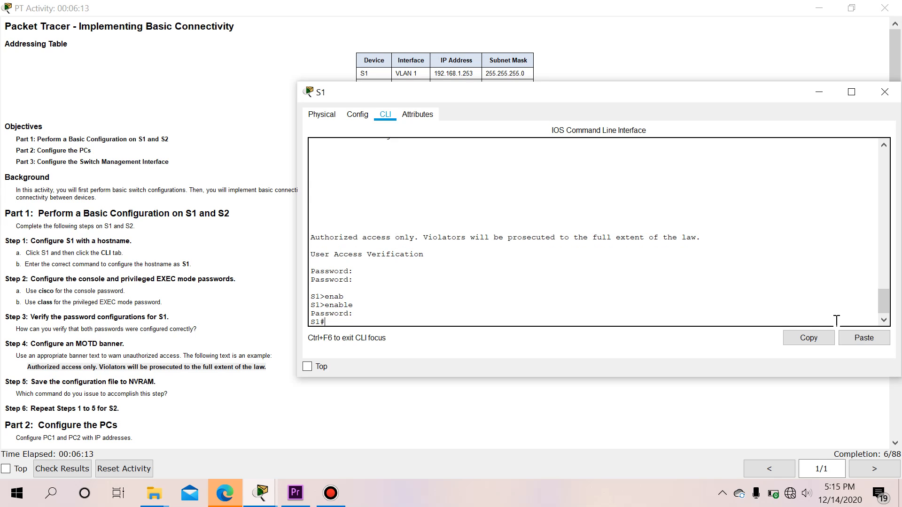
click(124, 380)
scroll(129, 381, down, 1)
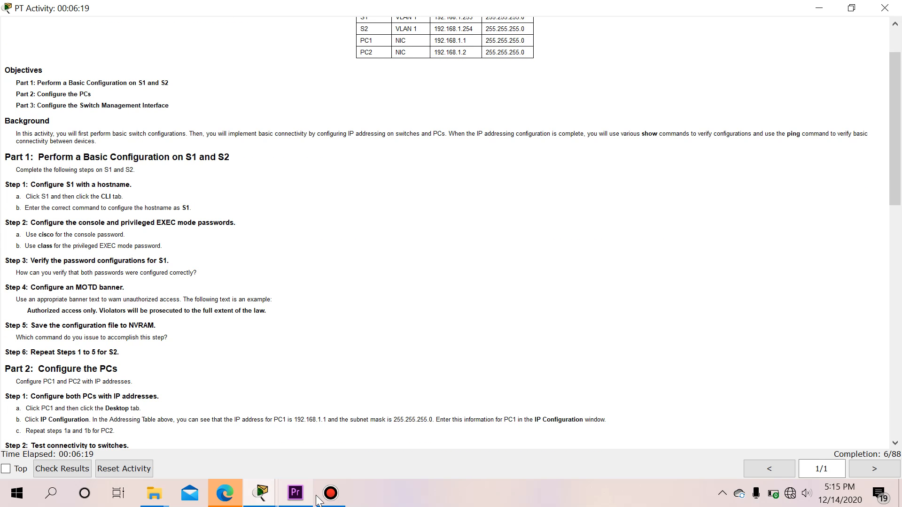
mouse_move(264, 497)
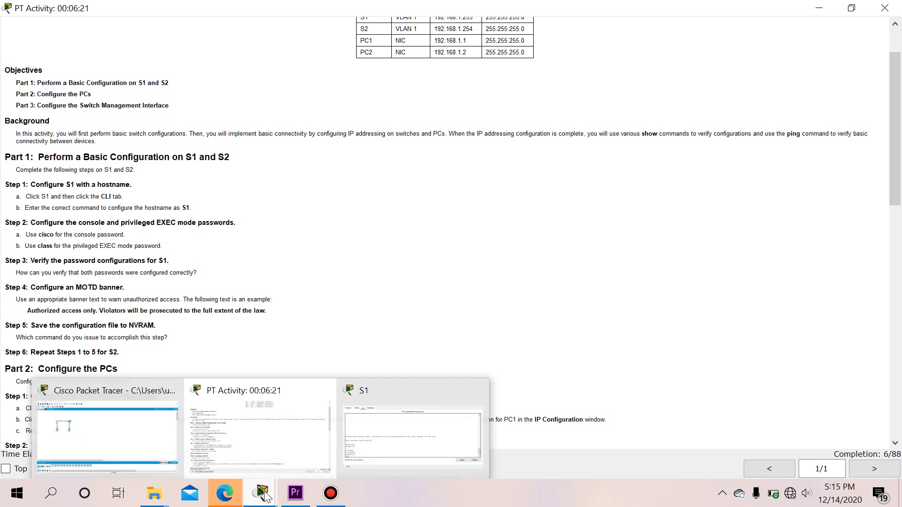
click(346, 434)
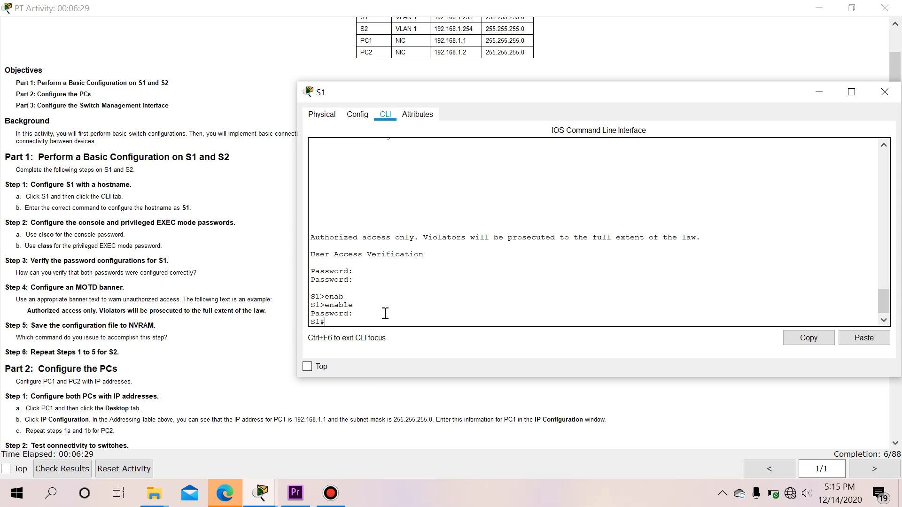
scroll(382, 321, down, 1)
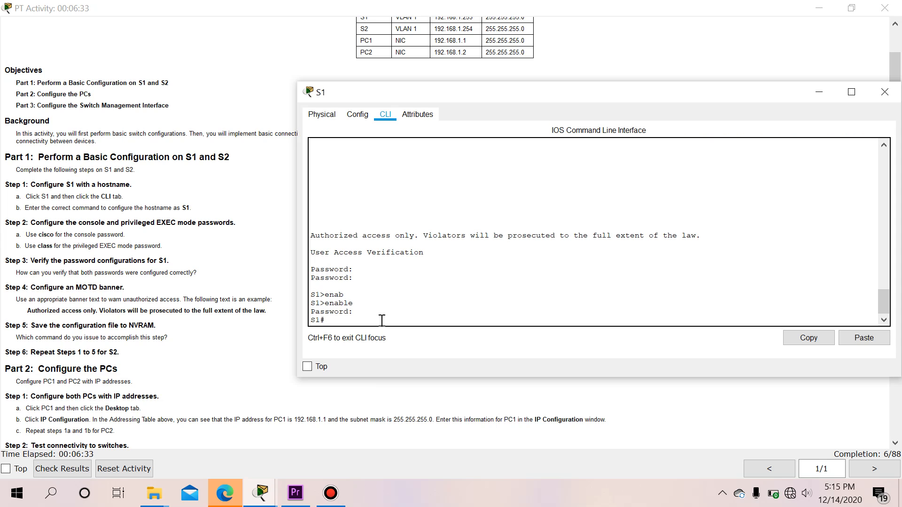
Save S1's running-config to startup-config with the default filename, then close S1's window
text(cop)
key(Tab)
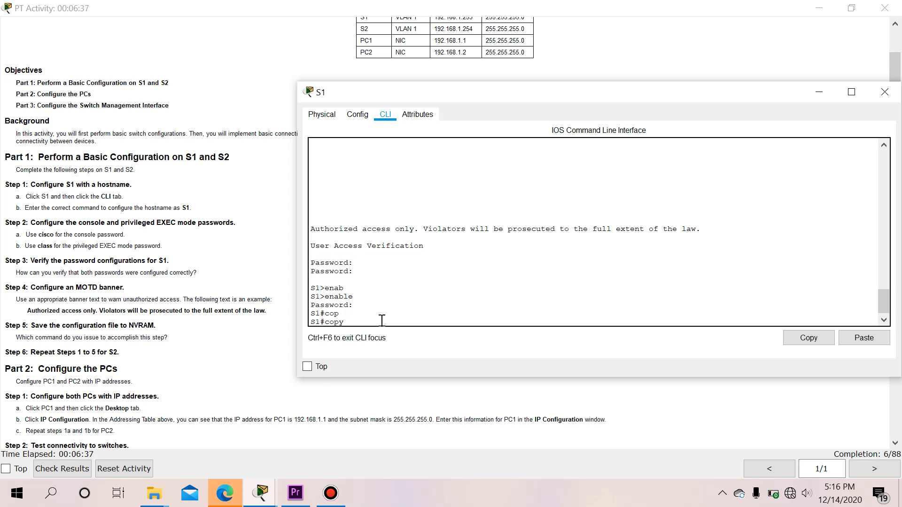
text(runni)
key(Tab)
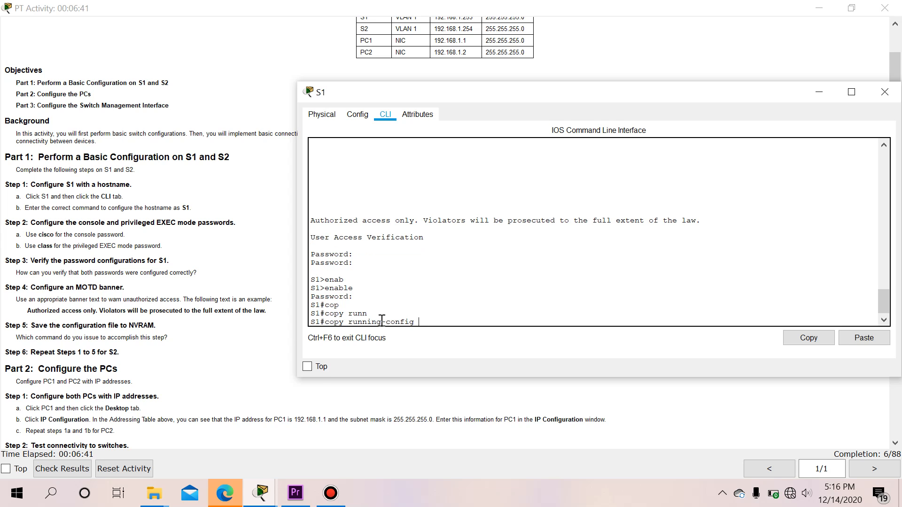
text(star)
key(Tab)
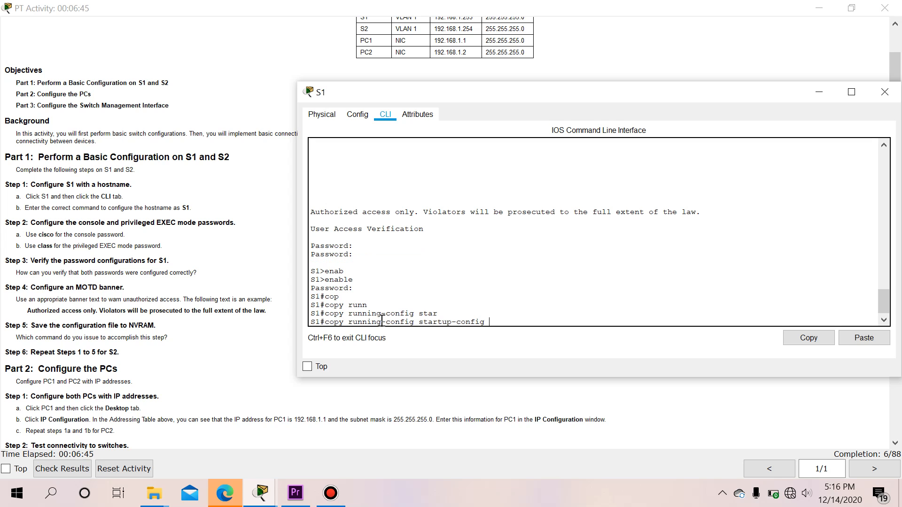
key(Return)
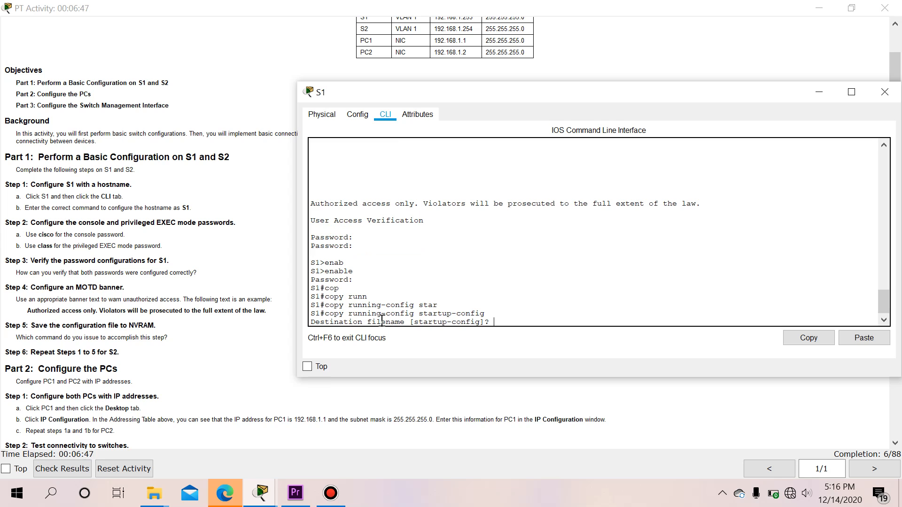
key(Return)
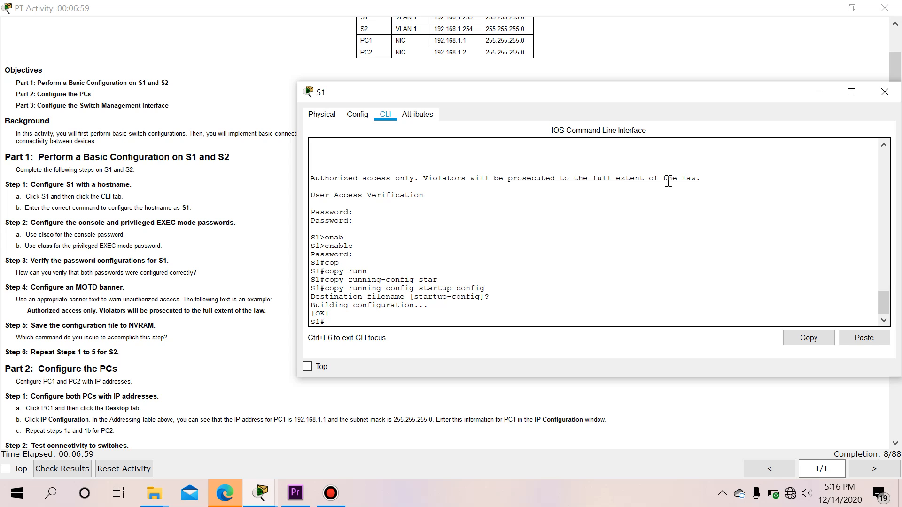
click(886, 93)
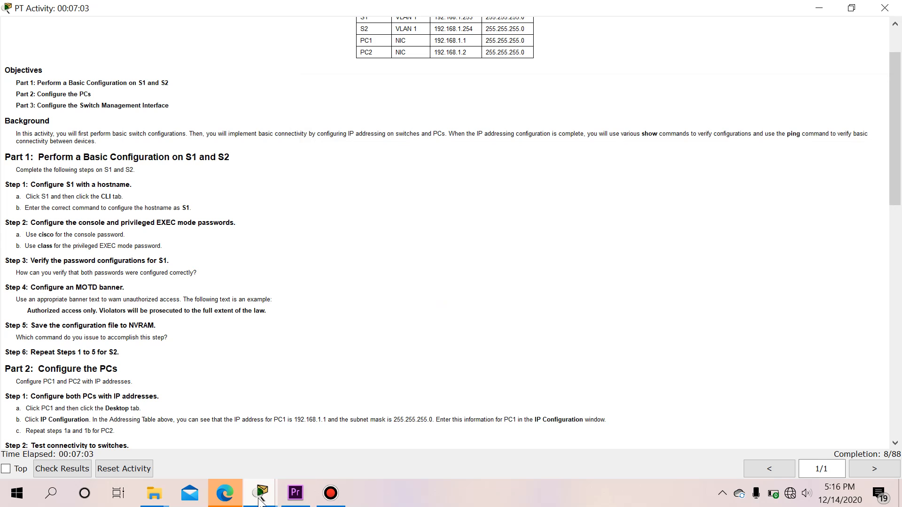
Open switch S2's CLI console from the workspace, dismissing the locked-interface warning
mouse_move(262, 493)
click(224, 449)
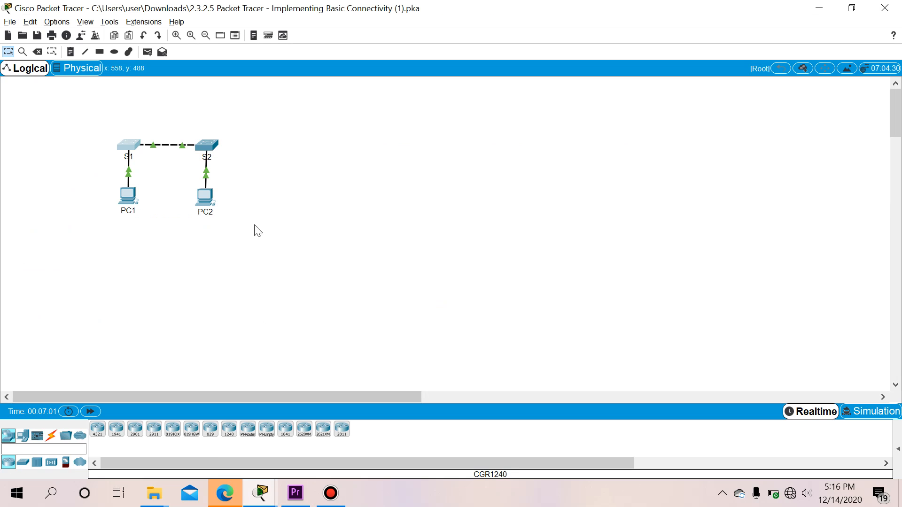
click(211, 148)
click(365, 121)
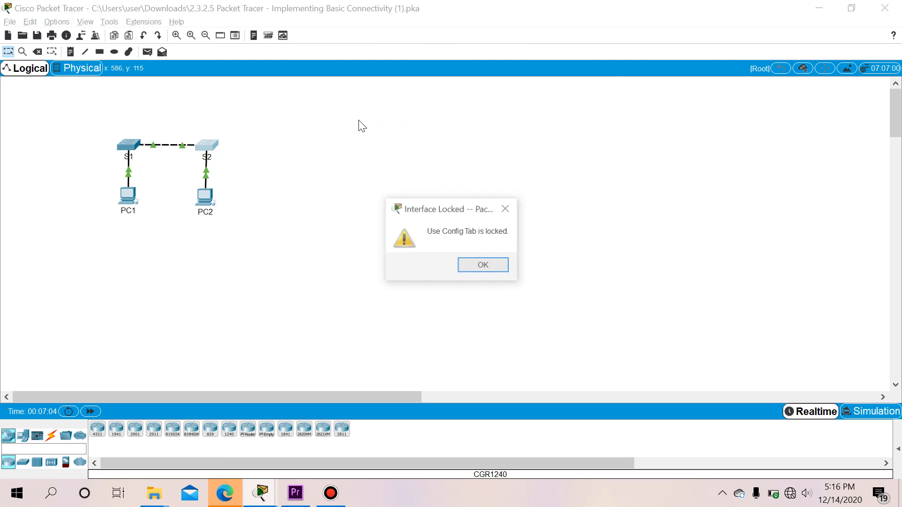
click(508, 207)
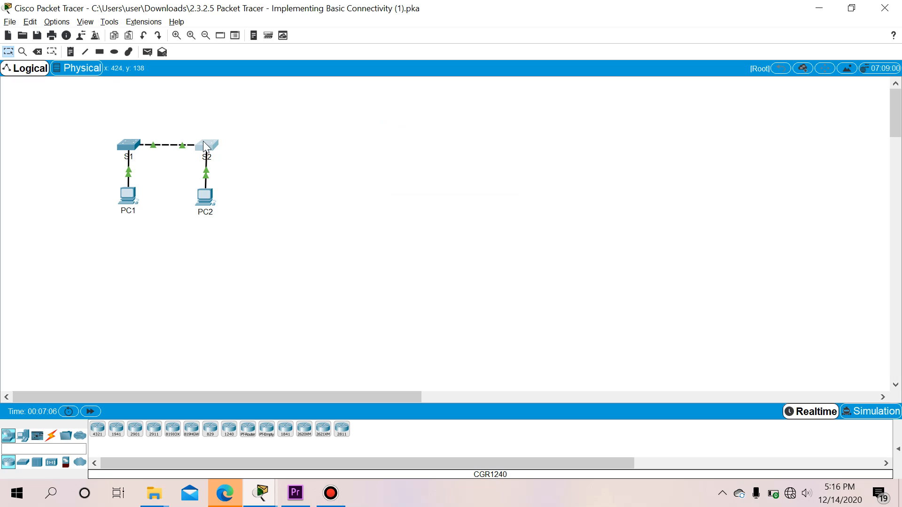
click(207, 145)
click(385, 116)
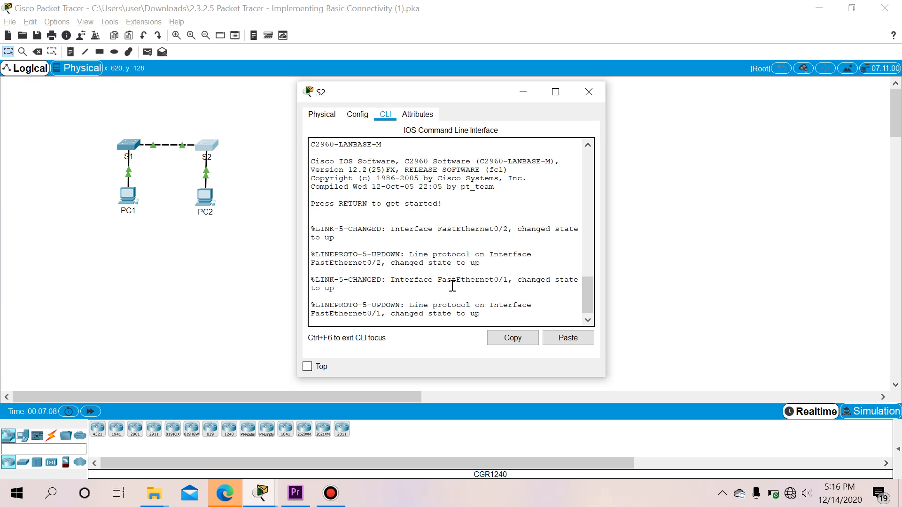
Widen S2's window and enter global configuration mode using enable and configure terminal
drag(607, 221, 895, 224)
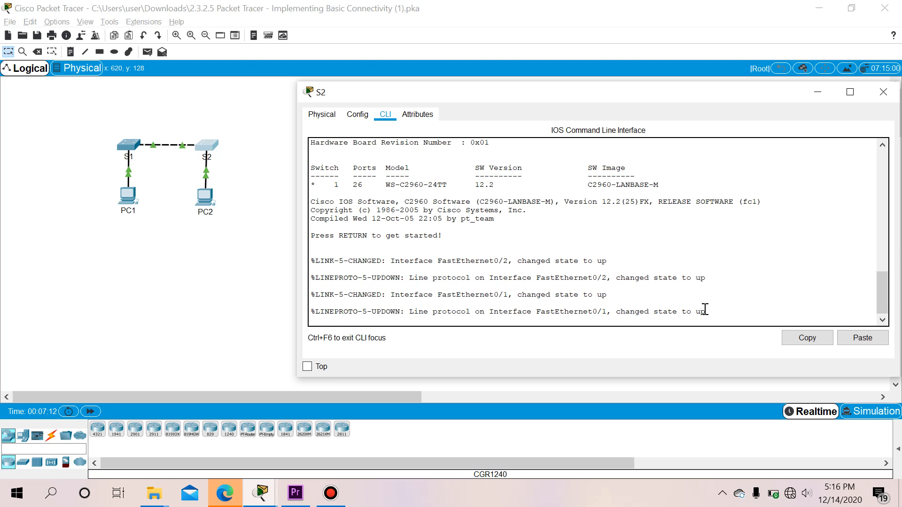
key(Return)
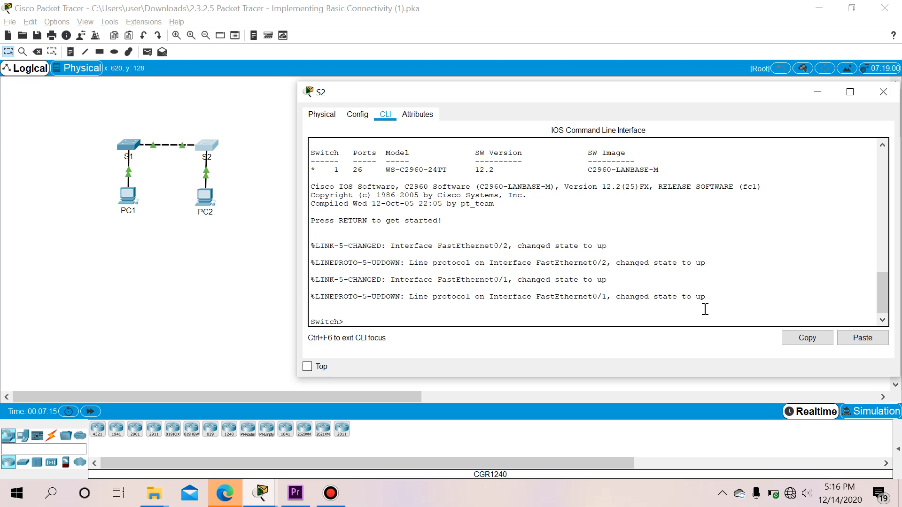
text(enable)
key(Tab)
key(Return)
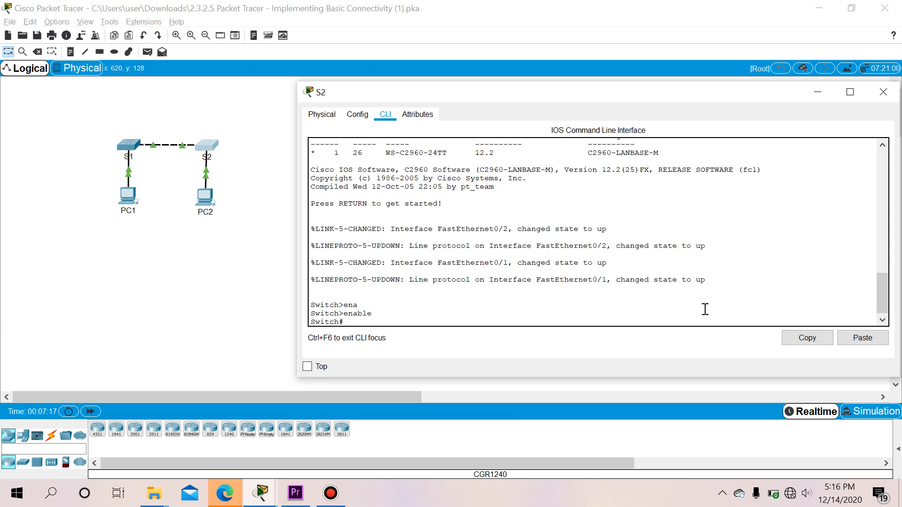
text(conf)
key(Tab)
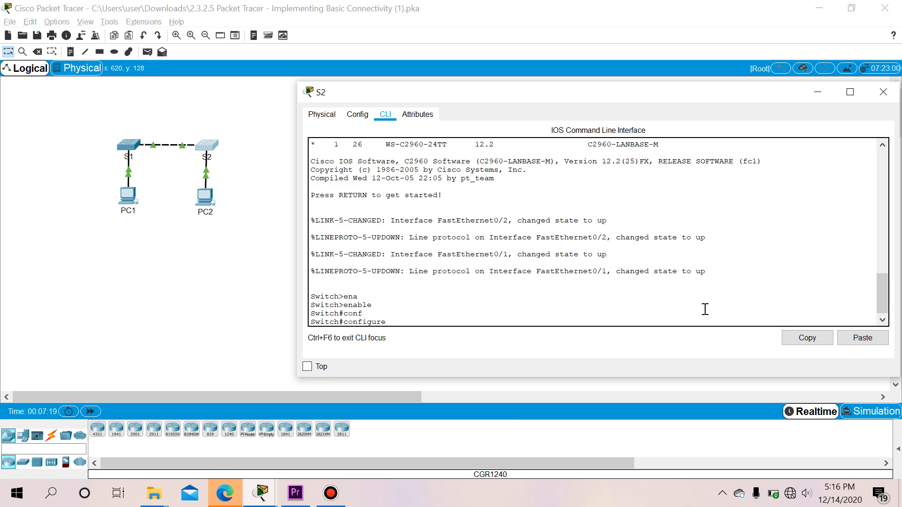
text(termi)
key(Tab)
key(Return)
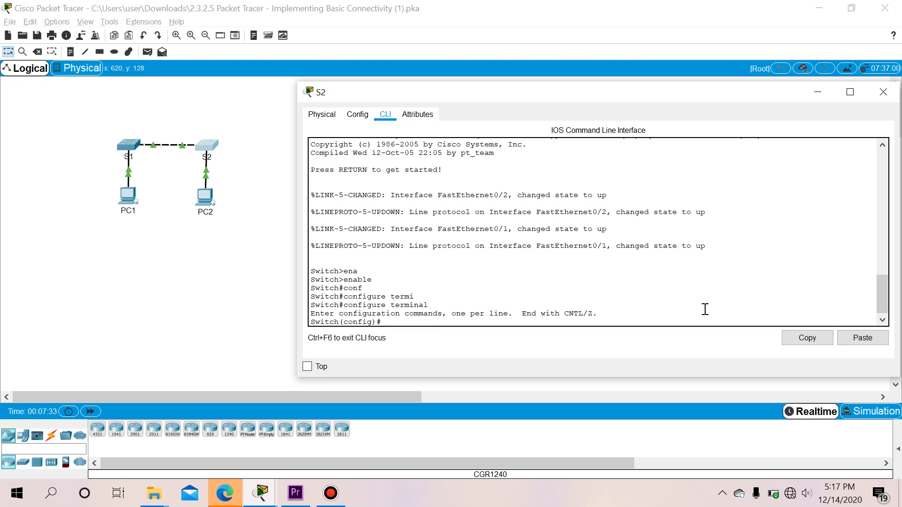
Set the switch hostname to S2
text(host)
key(Tab)
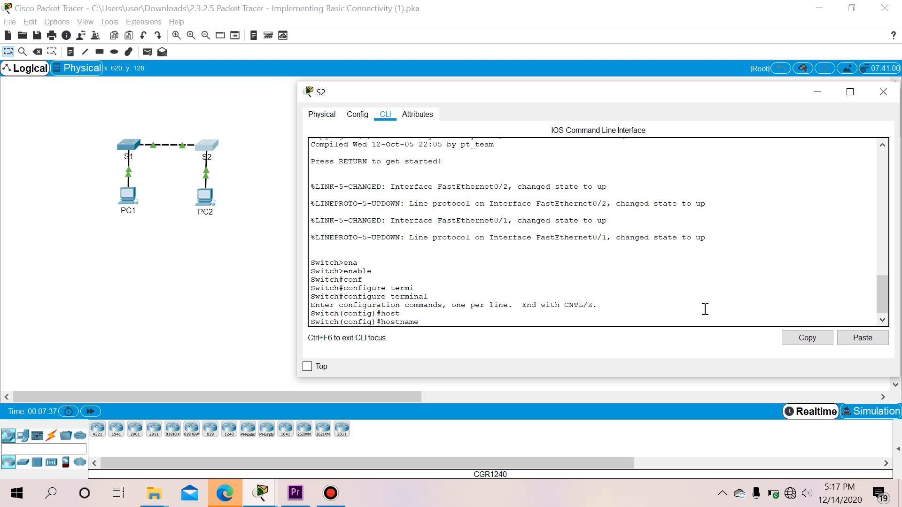
text(S2)
key(Return)
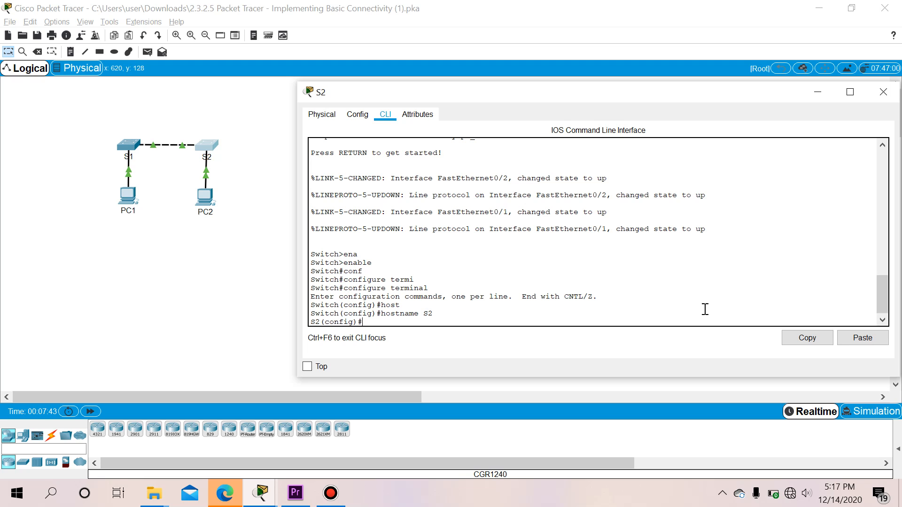
Give console line 0 a password with login required, then exit line configuration
text(line)
key(Tab)
text(cons)
key(Tab)
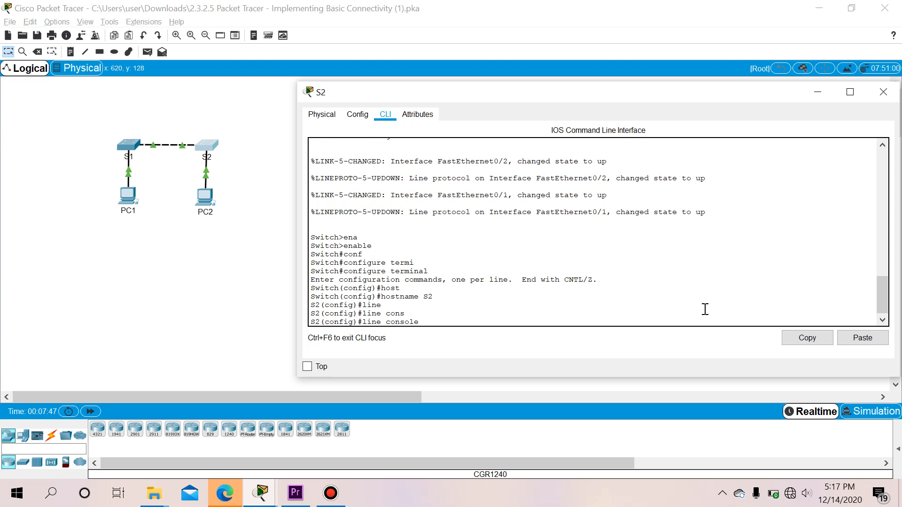
text(0)
key(Return)
text(pass)
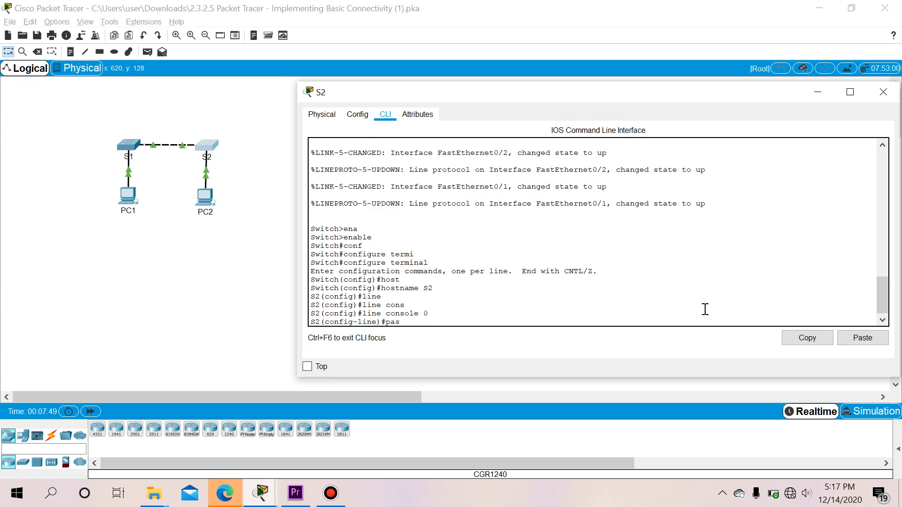
key(Tab)
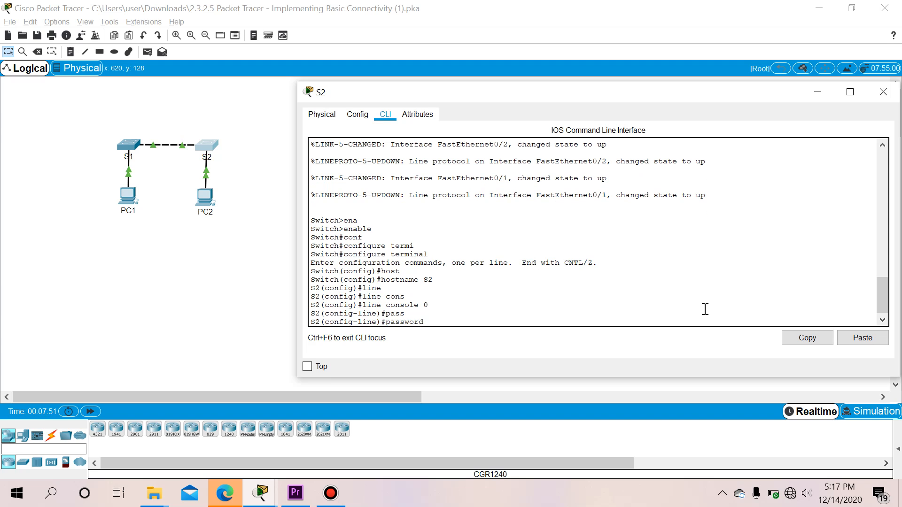
text(cisco)
key(Return)
text(login)
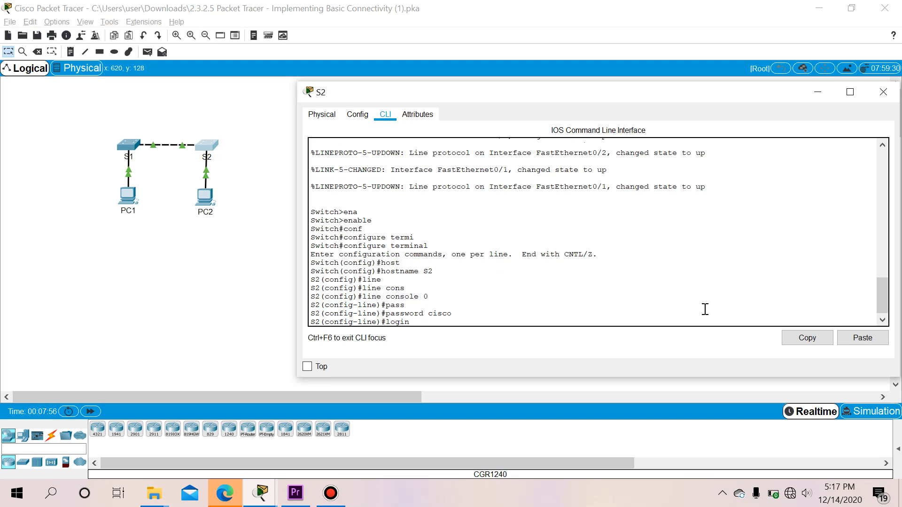
key(Return)
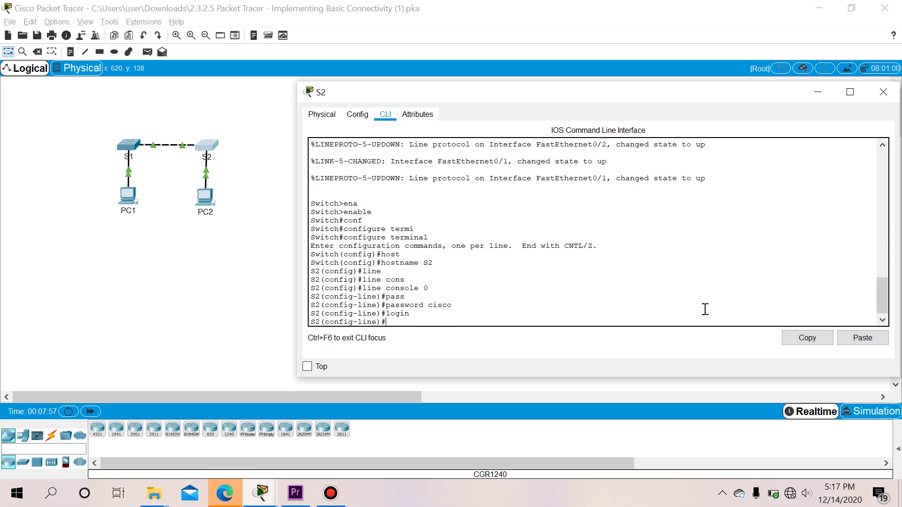
text(exit)
key(Return)
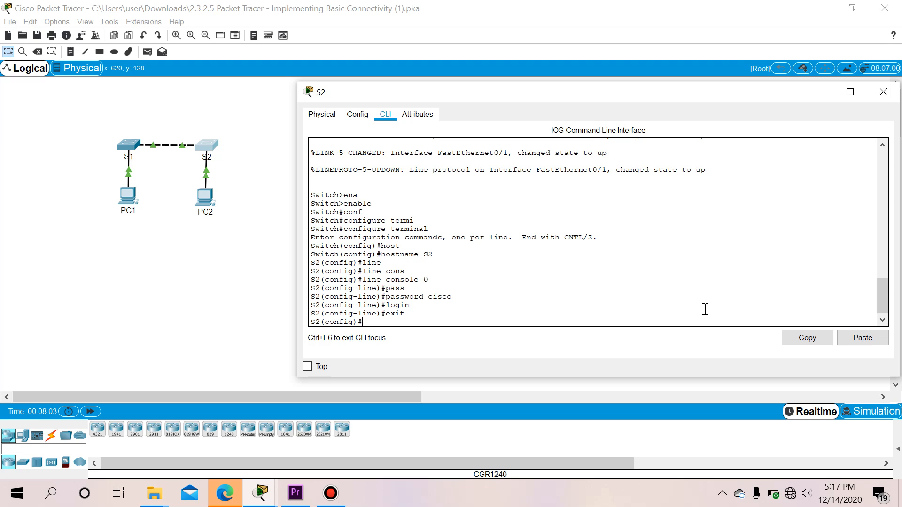
Set the privileged EXEC password with enable secret
text(ena)
key(Tab)
text(secre)
key(Tab)
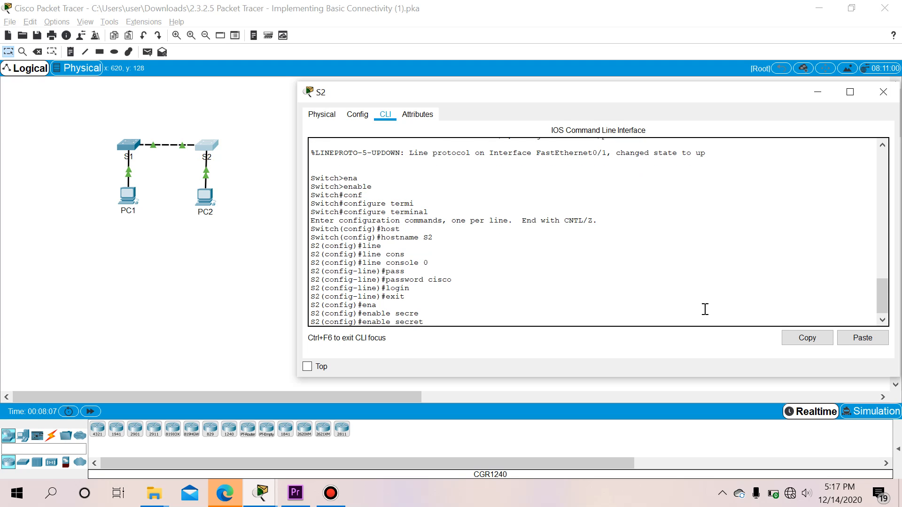
text(1)
key(BackSpace)
key(BackSpace)
text(clas)
key(Return)
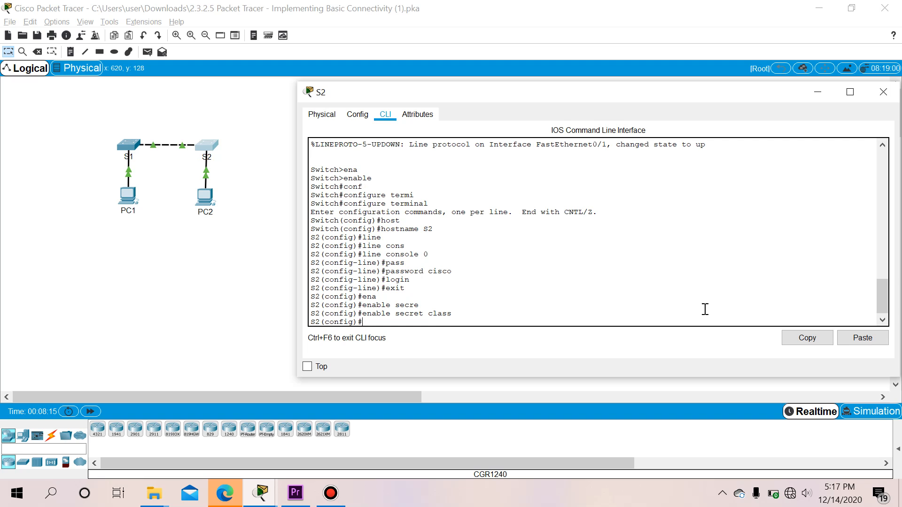
Turn on service password-encryption on S2
text(serv)
key(Tab)
text(pas)
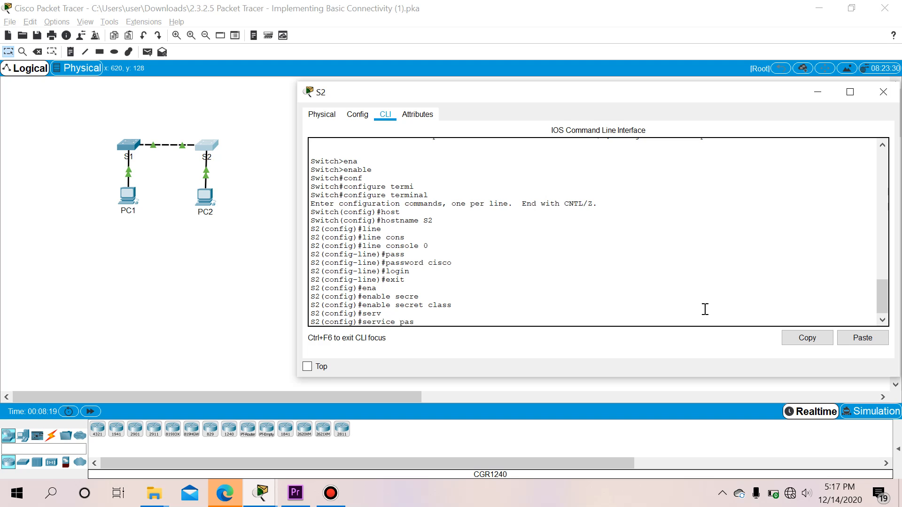
key(Tab)
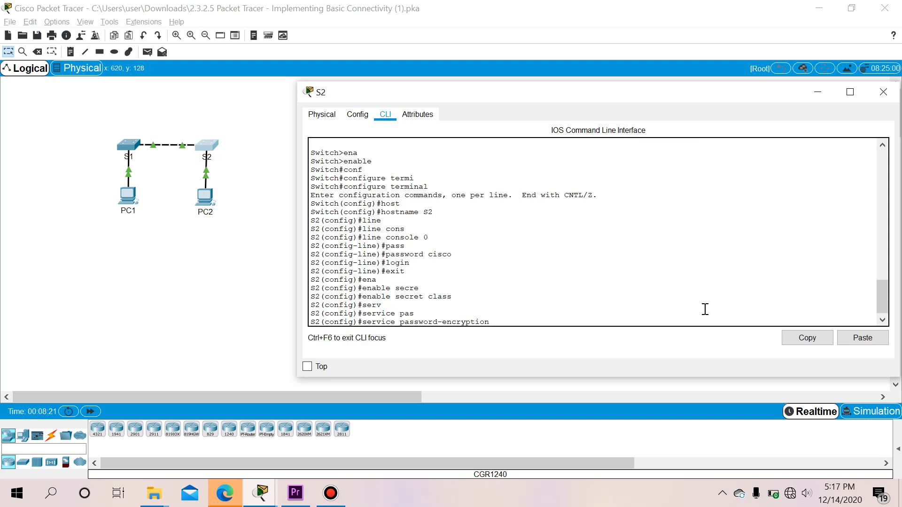
key(Return)
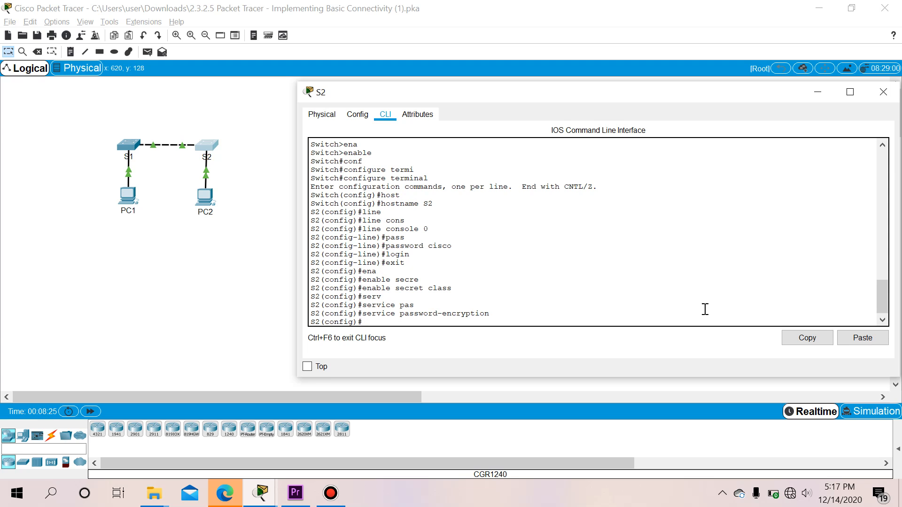
Add a banner motd with the authorized-access-only warning between $ delimiters, then exit configuration mode
text(ban)
key(Tab)
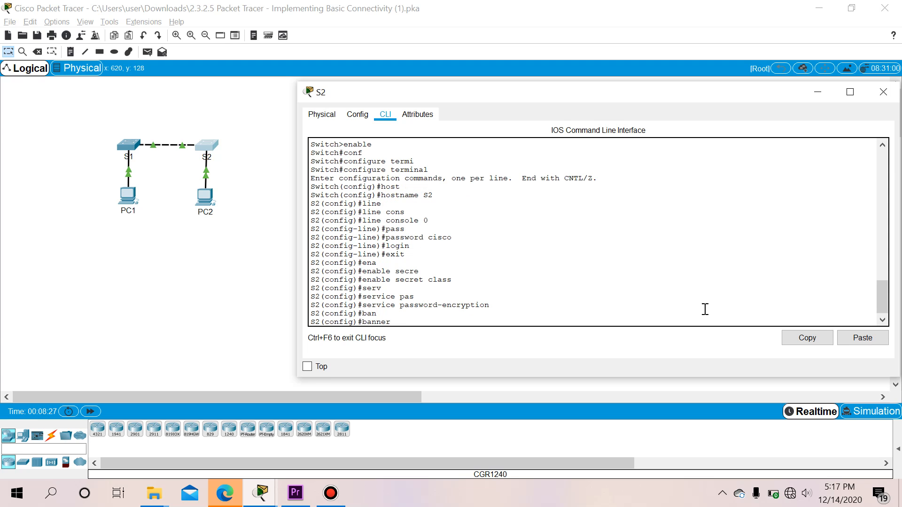
text(mot)
key(Tab)
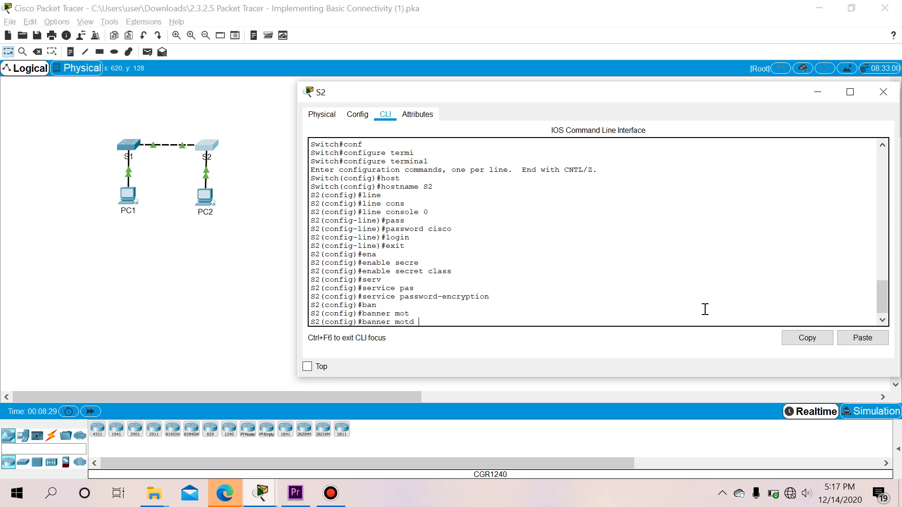
text($$)
click(863, 338)
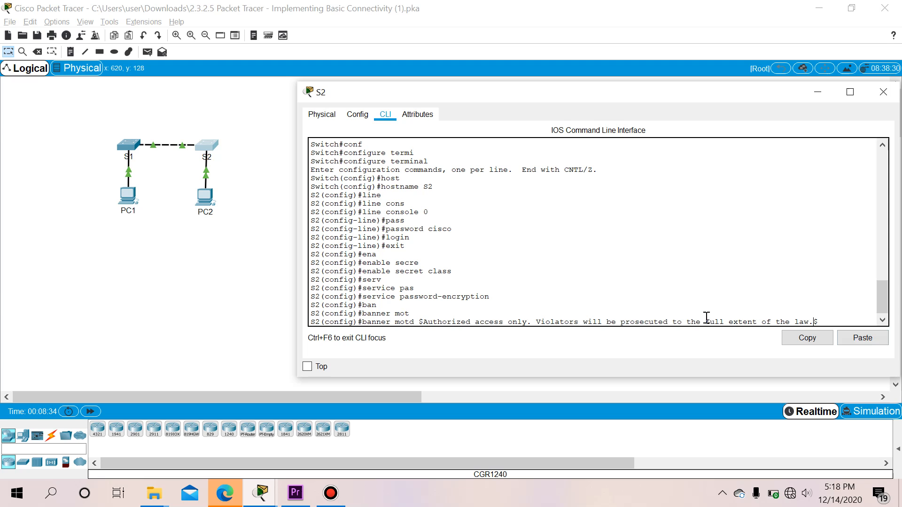
click(844, 322)
key(Return)
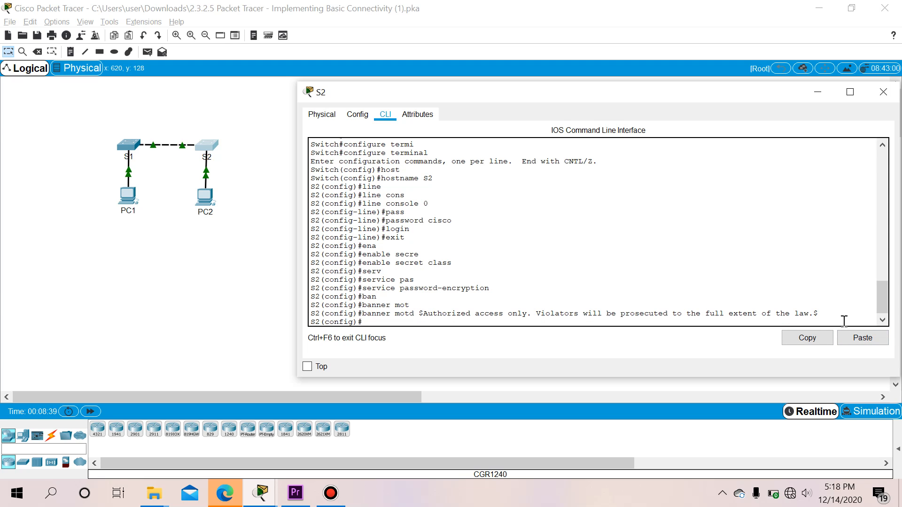
text(exit)
key(Return)
Log out of S2 and back in past the banner, console password and enable secret to reach S2#
text(exit)
key(Return)
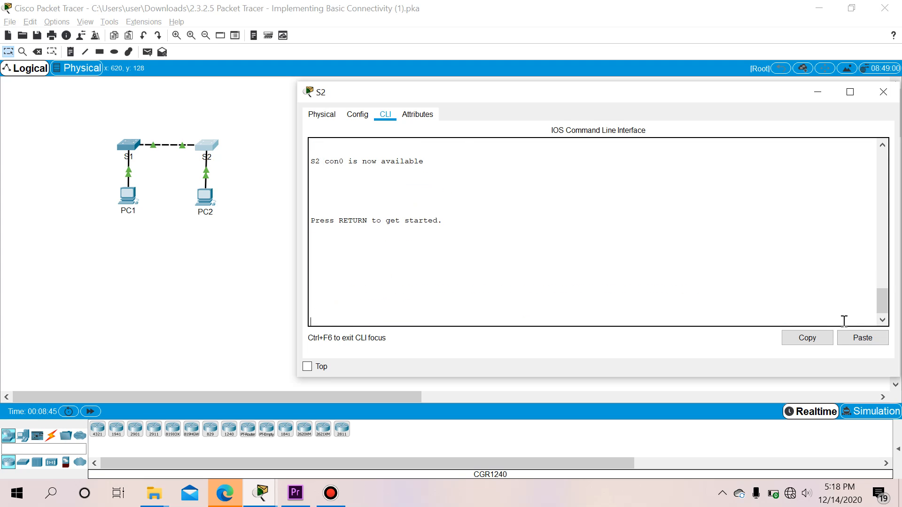
key(Return)
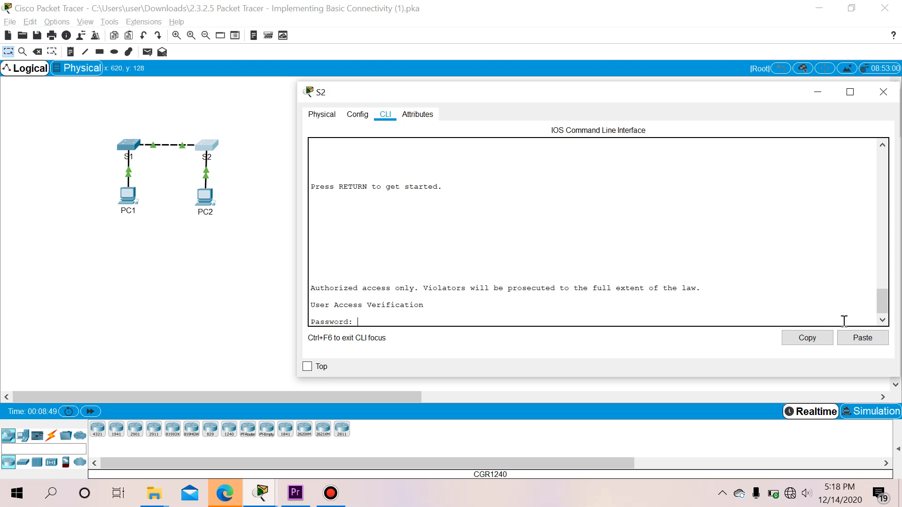
key(Return)
text(enabl)
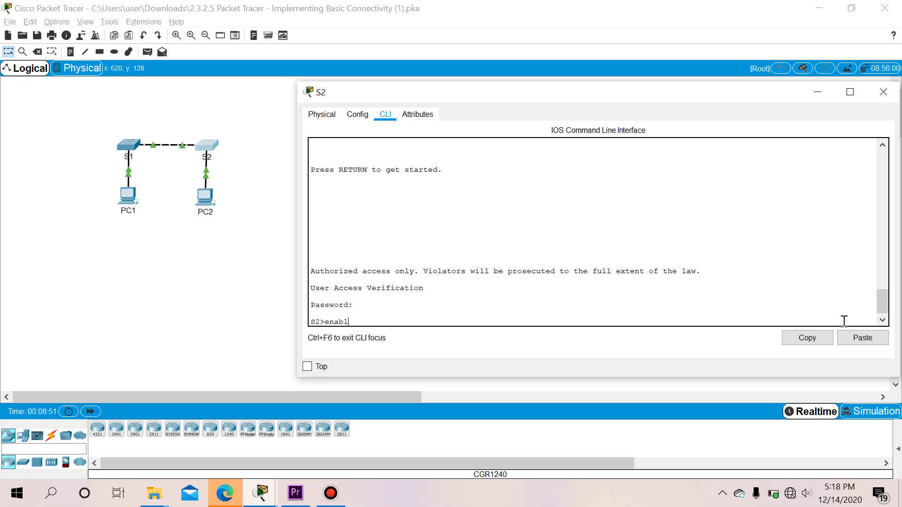
key(Tab)
key(Return)
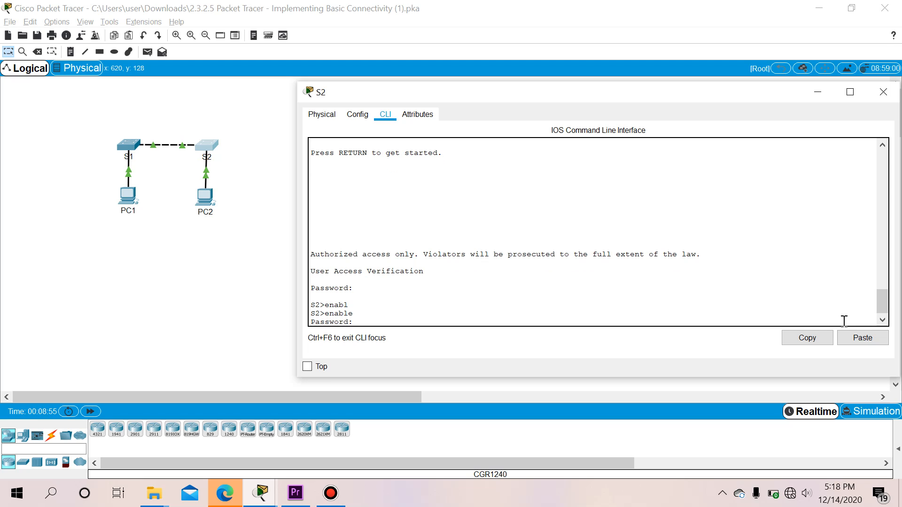
key(Return)
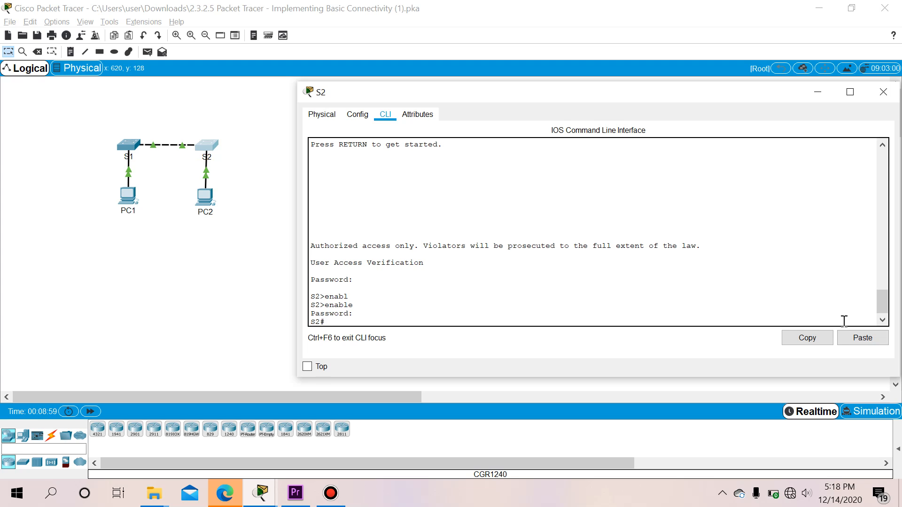
text(copy)
Save S2's running-config to startup-config, confirmed with [OK], and return to the activity instructions
key(Tab)
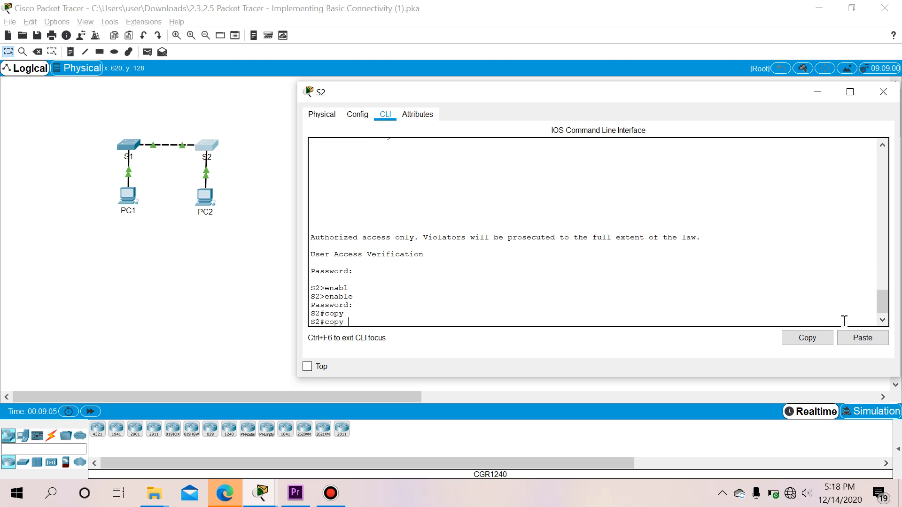
text(runn)
key(Tab)
text(sta)
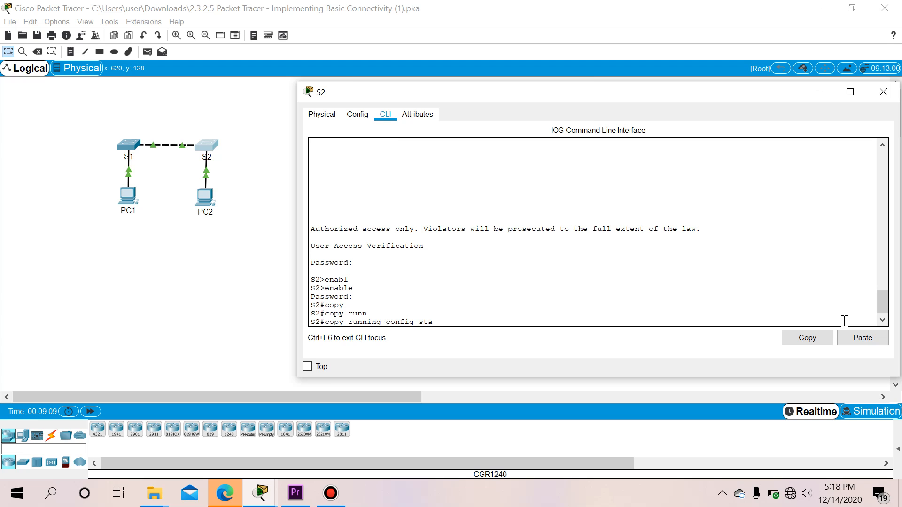
key(Tab)
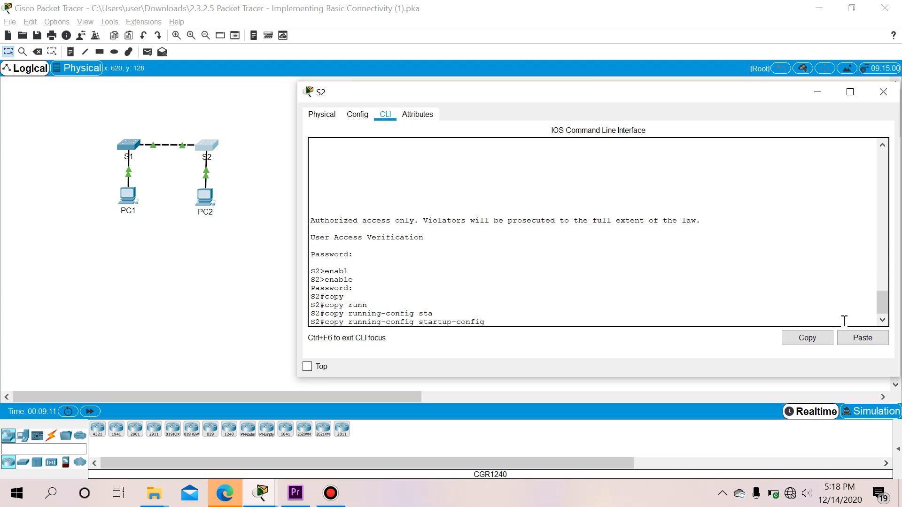
key(Return)
key(Return)
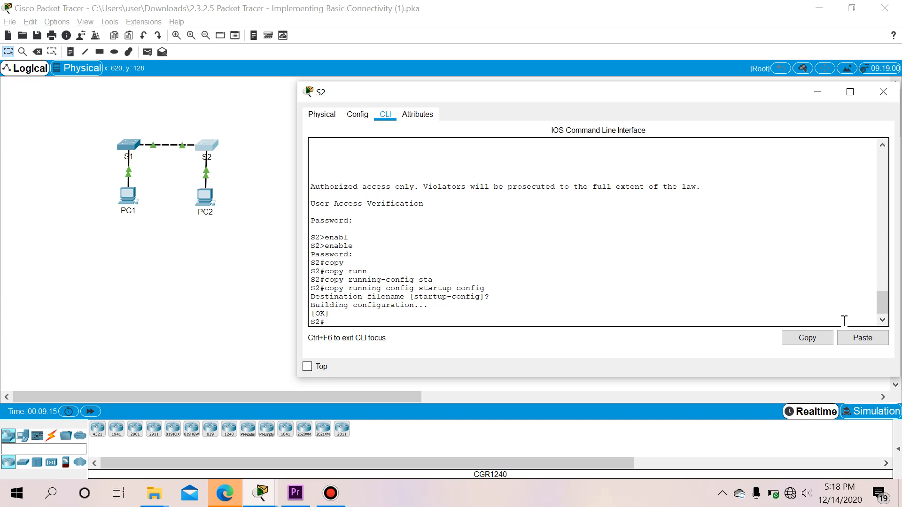
key(alt+Tab)
key(Tab)
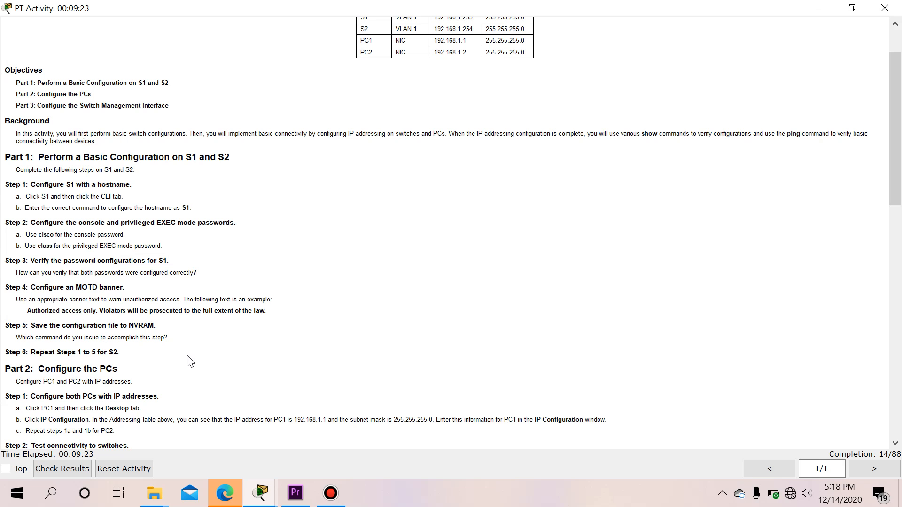
Scroll the activity instructions down to Part 3: Configure the Switch Management Interface
scroll(190, 362, down, 2)
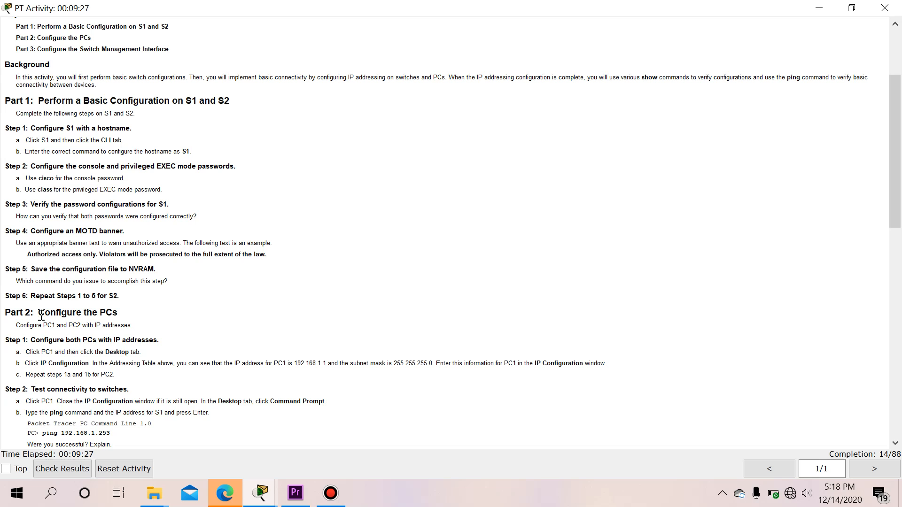
scroll(94, 318, down, 1)
scroll(59, 310, down, 2)
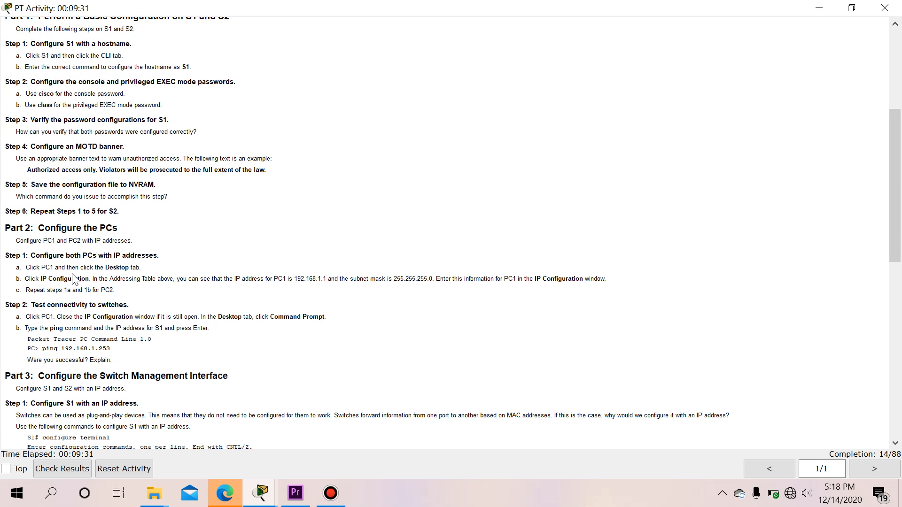
scroll(96, 277, down, 1)
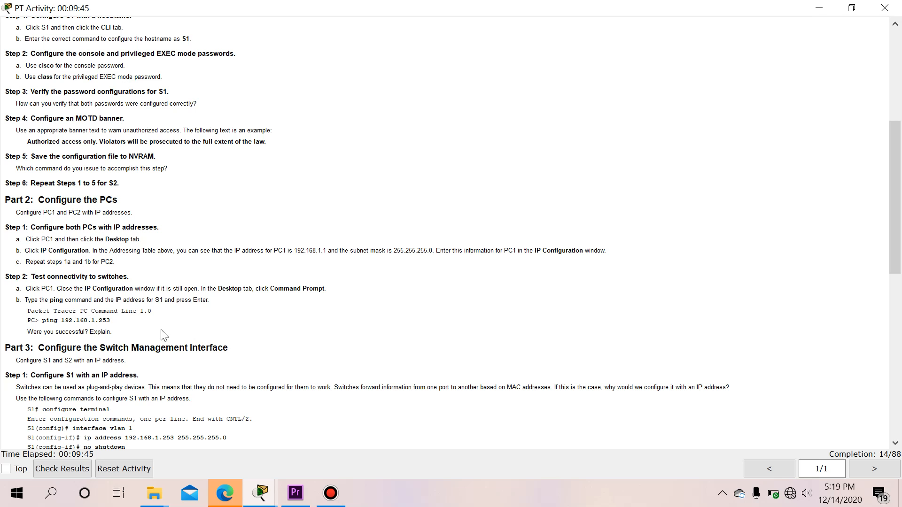
click(260, 496)
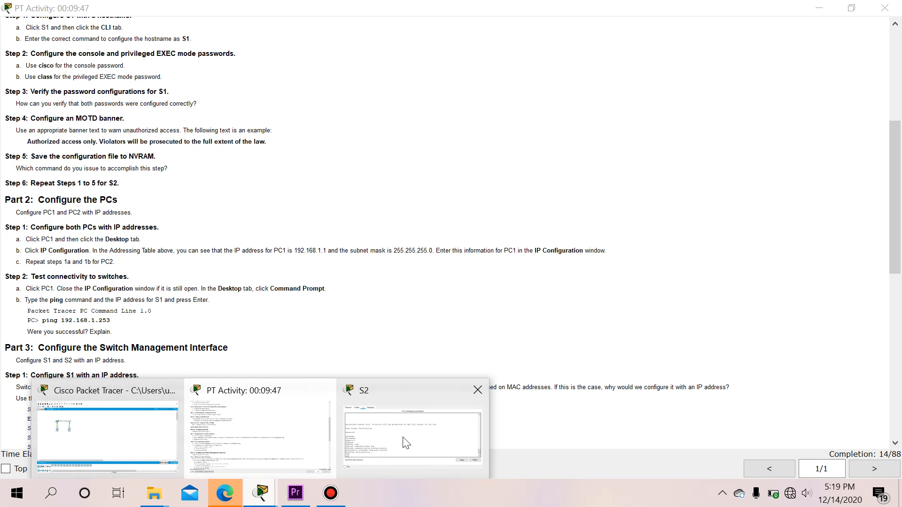
Give PC1 IP address 192.168.1.1 with subnet mask 255.255.255.0 and close its window
click(162, 439)
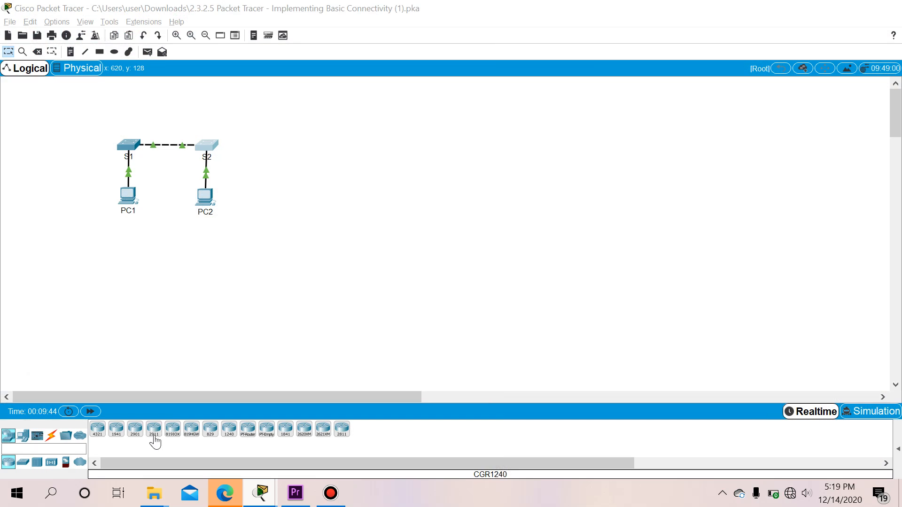
click(137, 203)
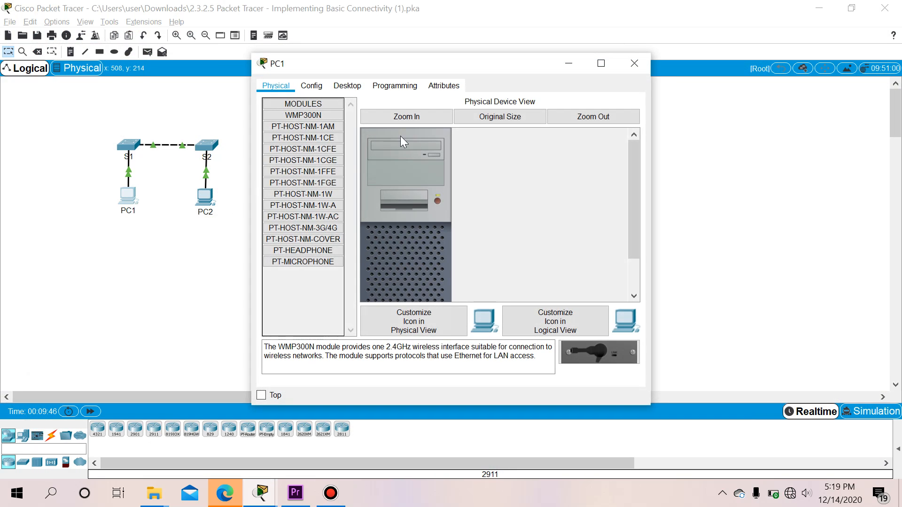
click(350, 87)
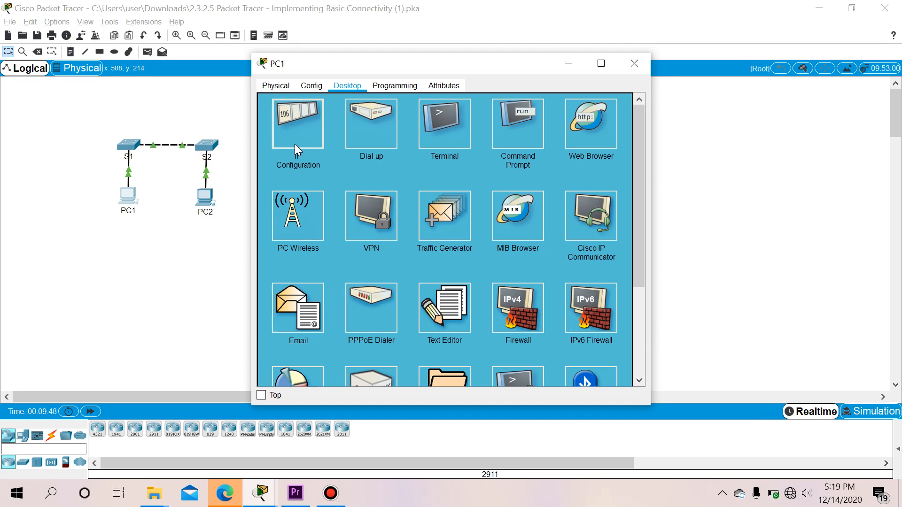
click(295, 144)
click(451, 161)
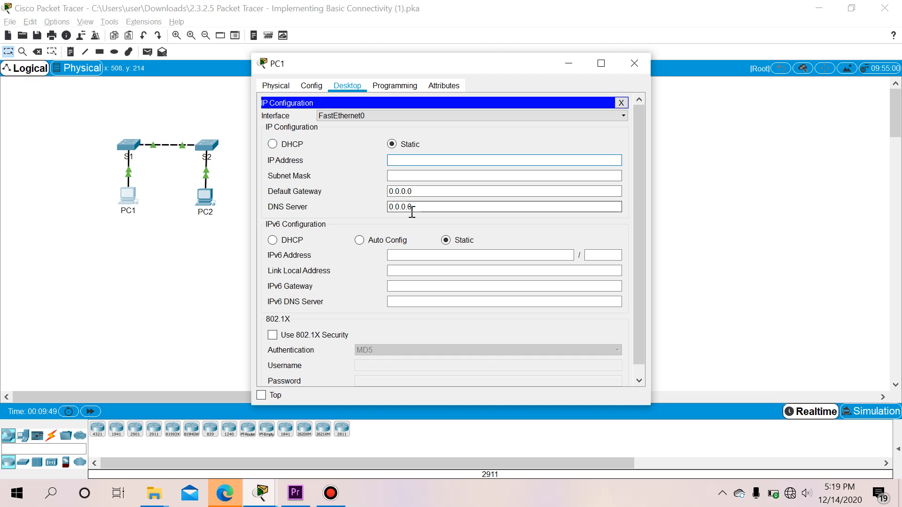
key(alt+Tab)
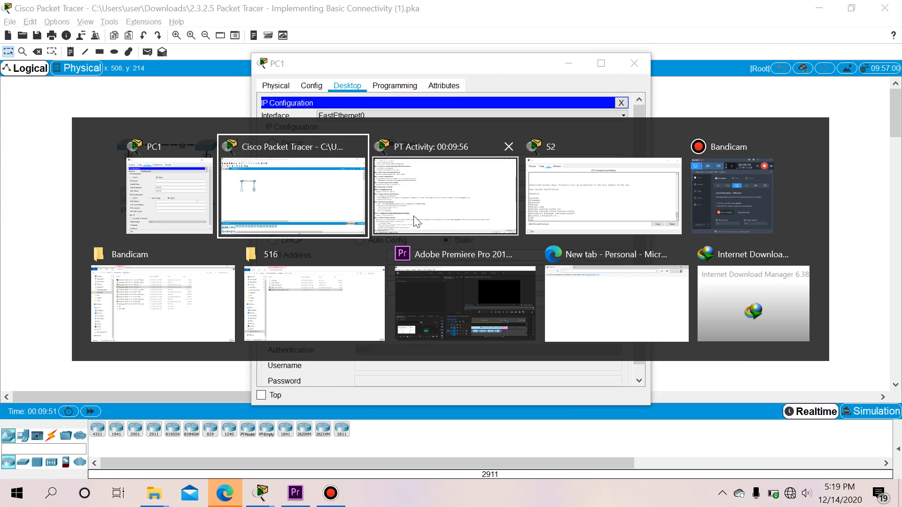
click(413, 219)
scroll(329, 212, up, 2)
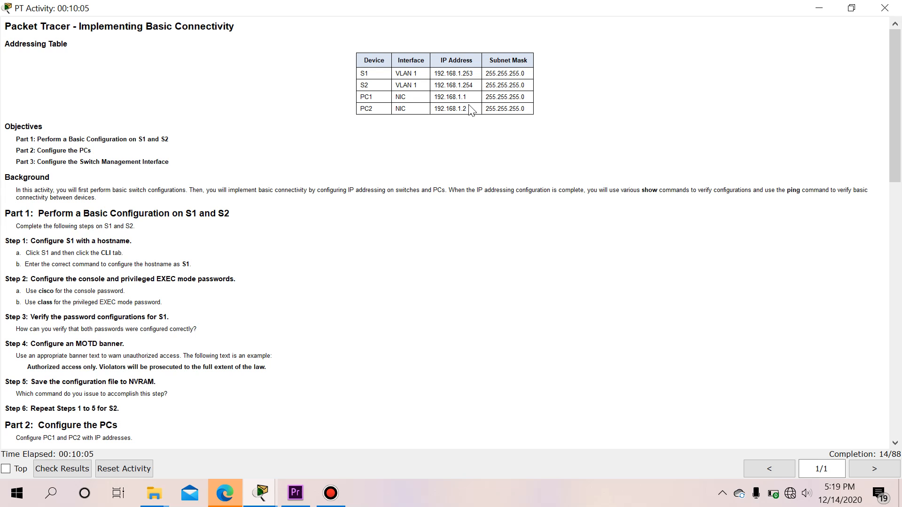
key(alt+Tab)
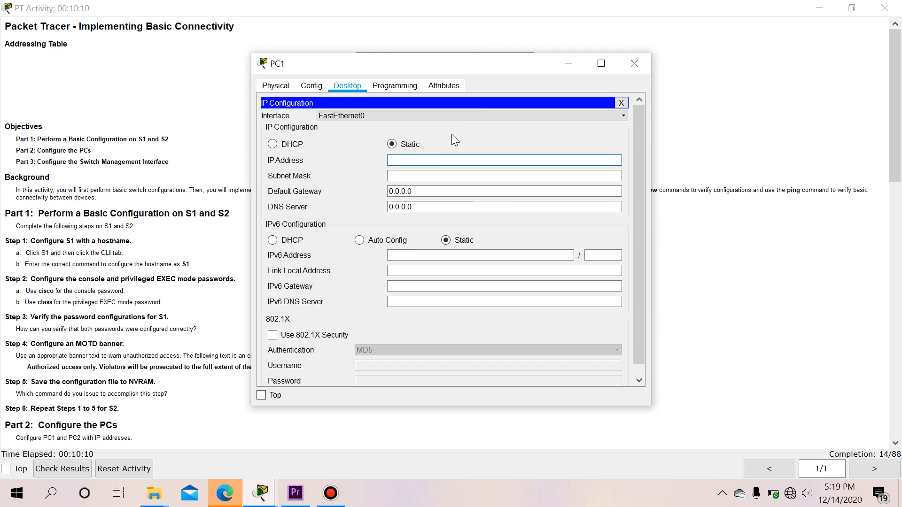
click(429, 160)
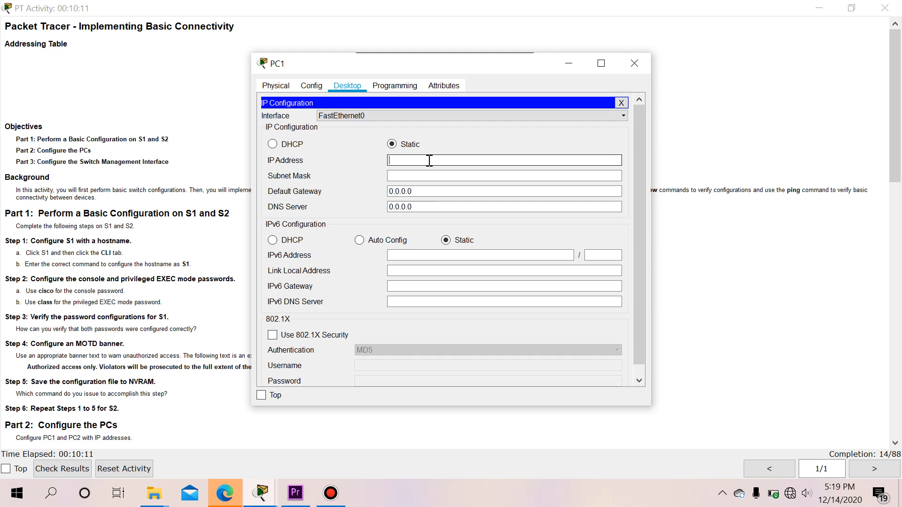
text(192.168.1.1)
key(Tab)
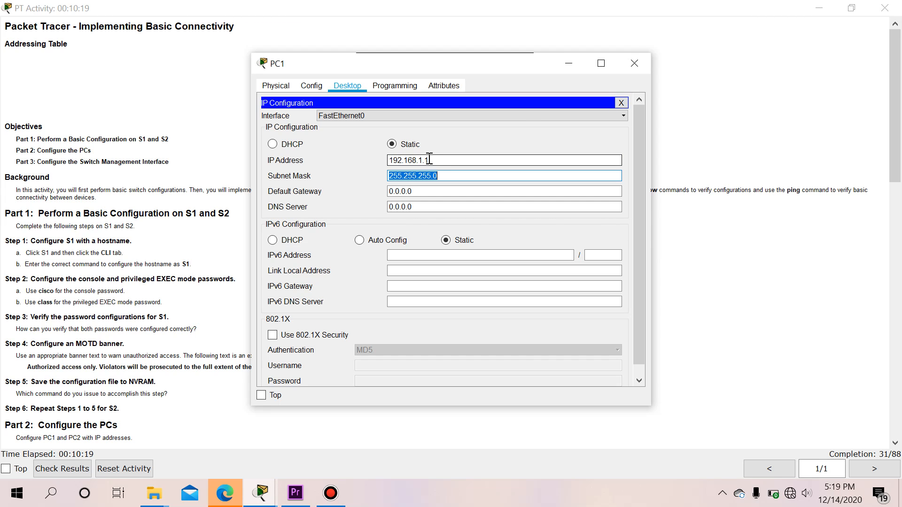
click(636, 65)
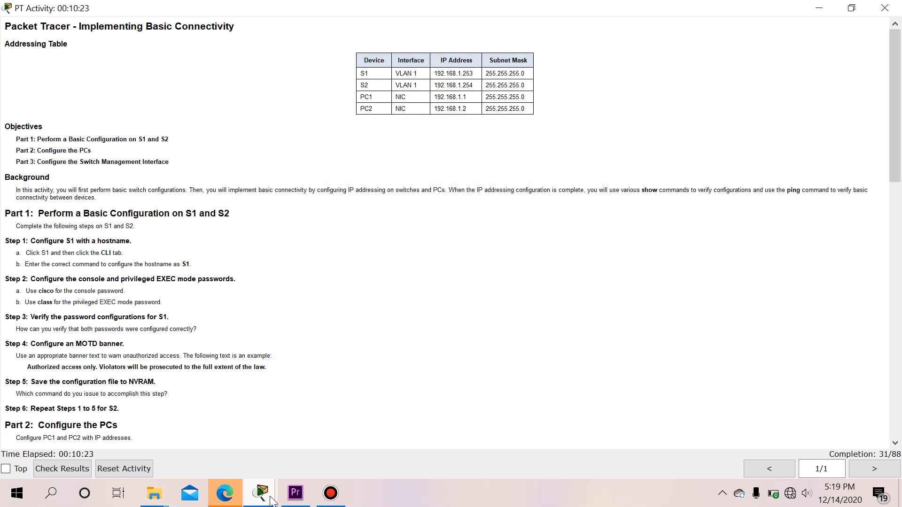
Give PC2 IP address 192.168.1.2 with subnet mask 255.255.255.0 and close its window
mouse_move(258, 491)
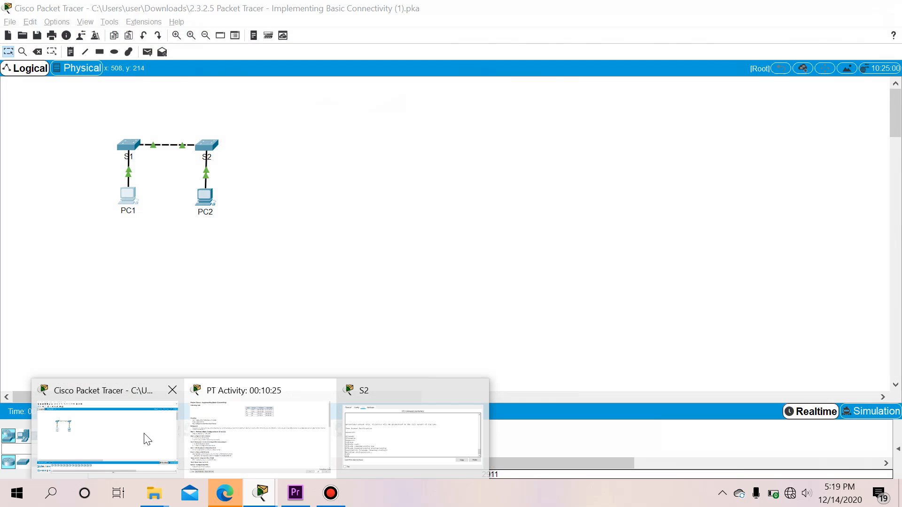
click(141, 437)
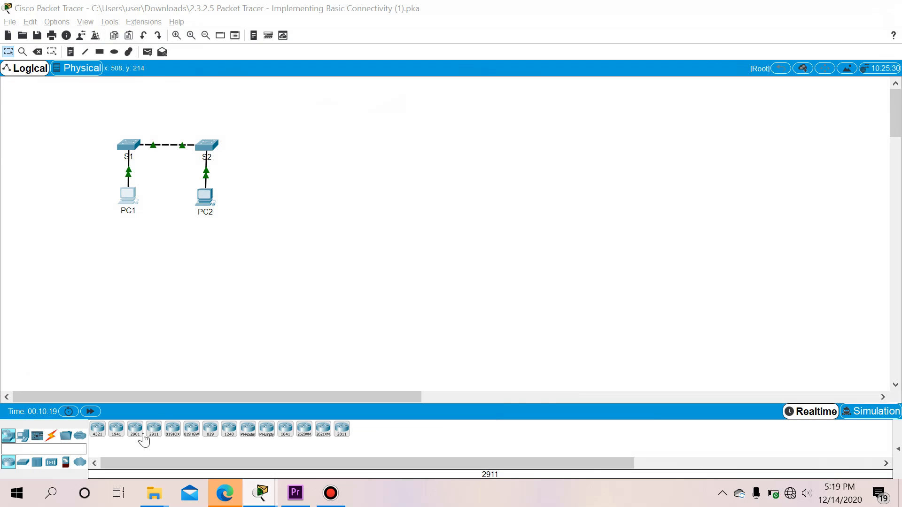
click(209, 203)
click(347, 87)
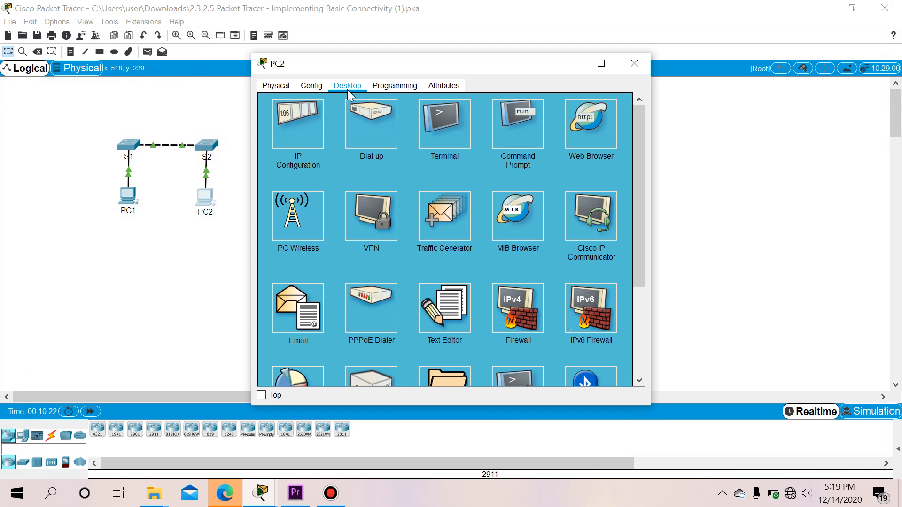
click(297, 132)
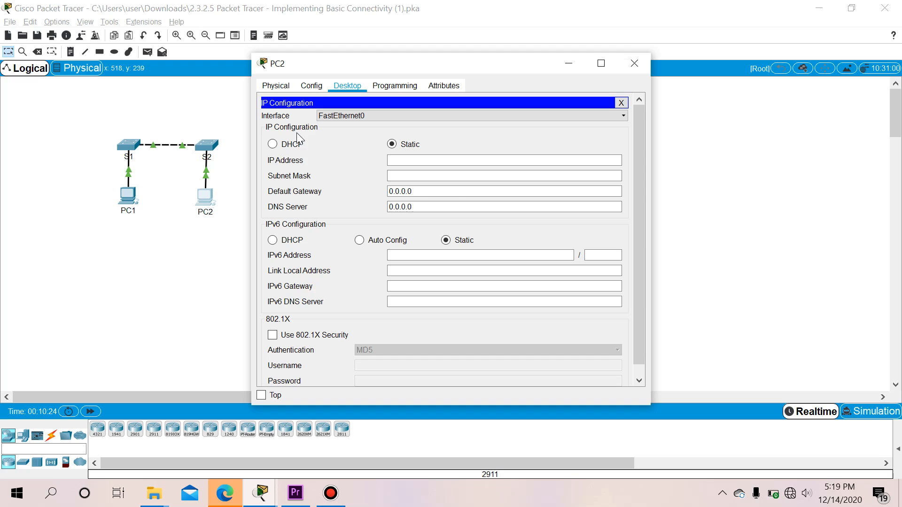
click(443, 161)
text(192.168.1)
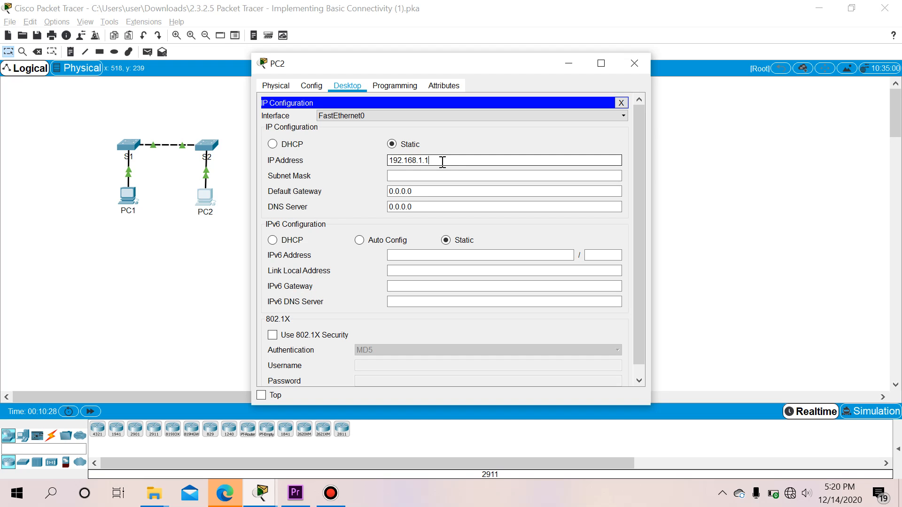
text(.2)
key(Tab)
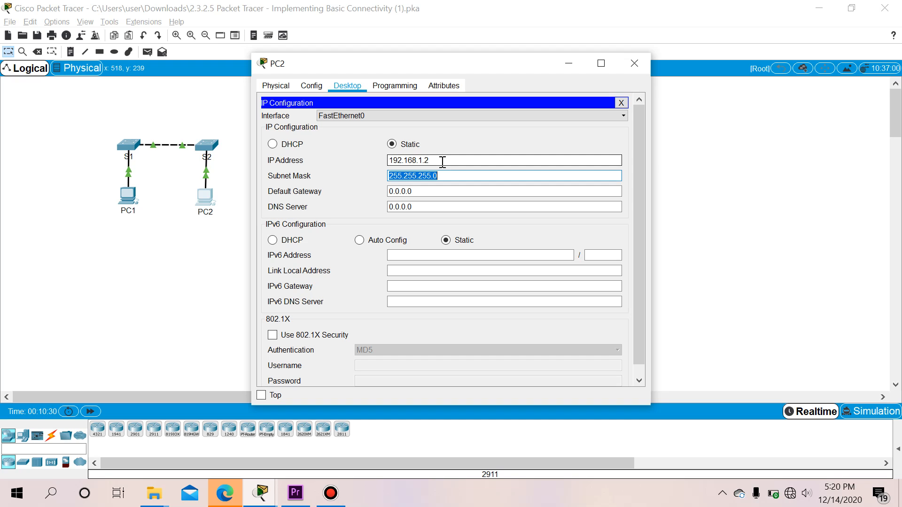
click(632, 63)
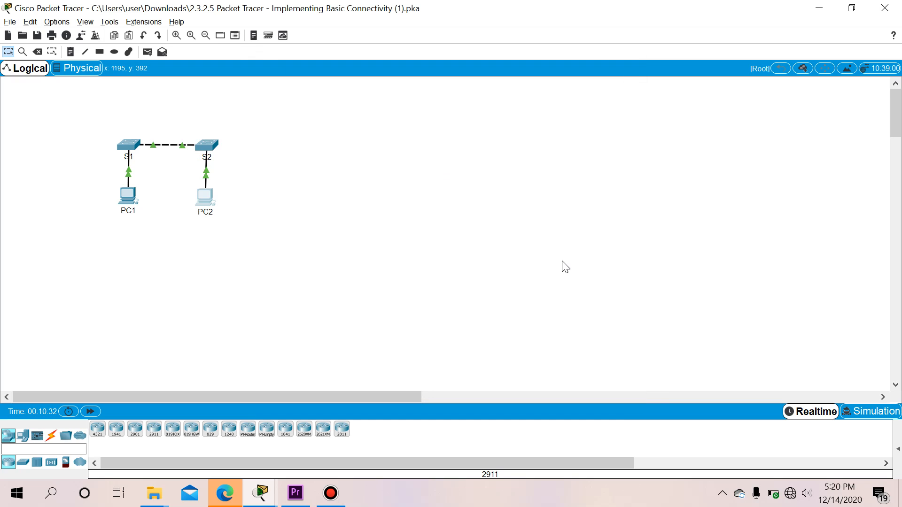
key(alt+Tab)
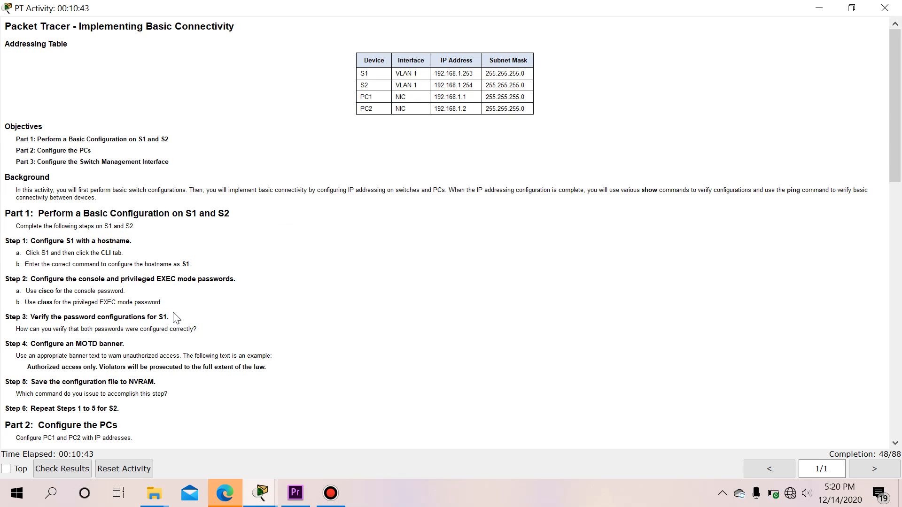
scroll(141, 271, down, 1)
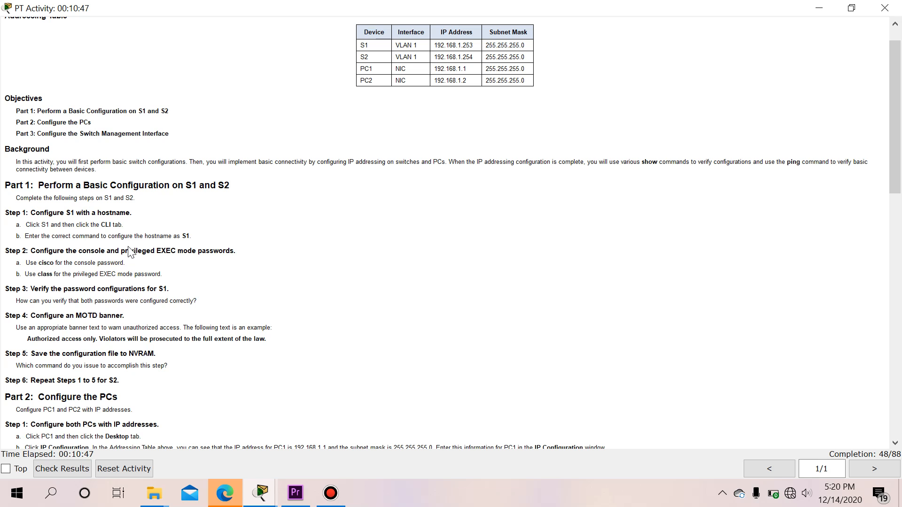
scroll(134, 276, down, 1)
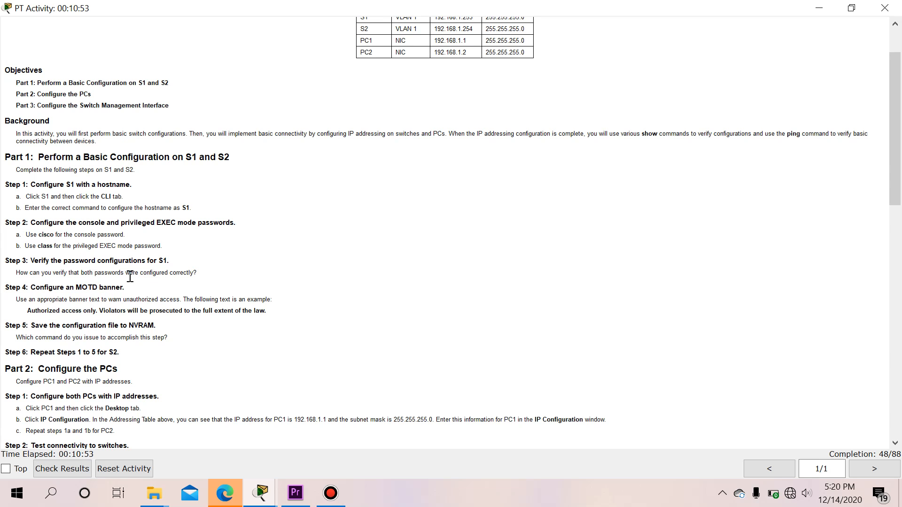
scroll(84, 278, down, 5)
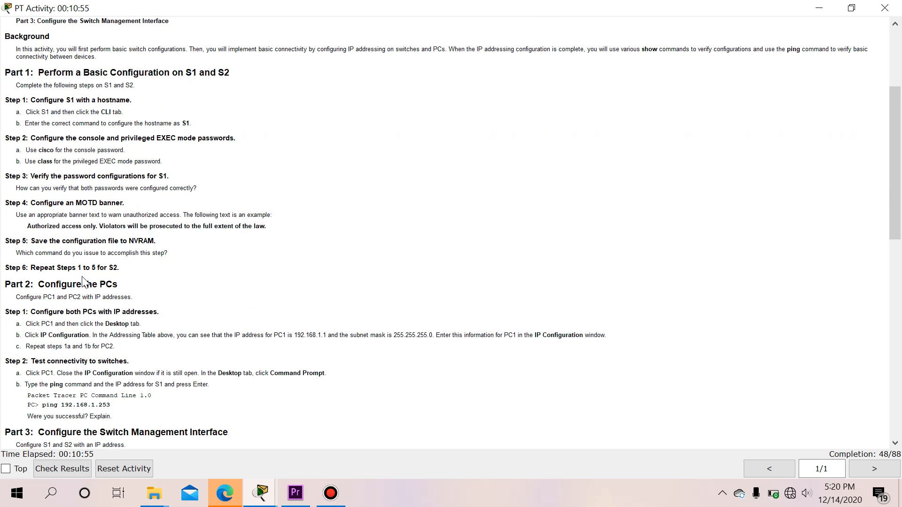
scroll(84, 276, down, 3)
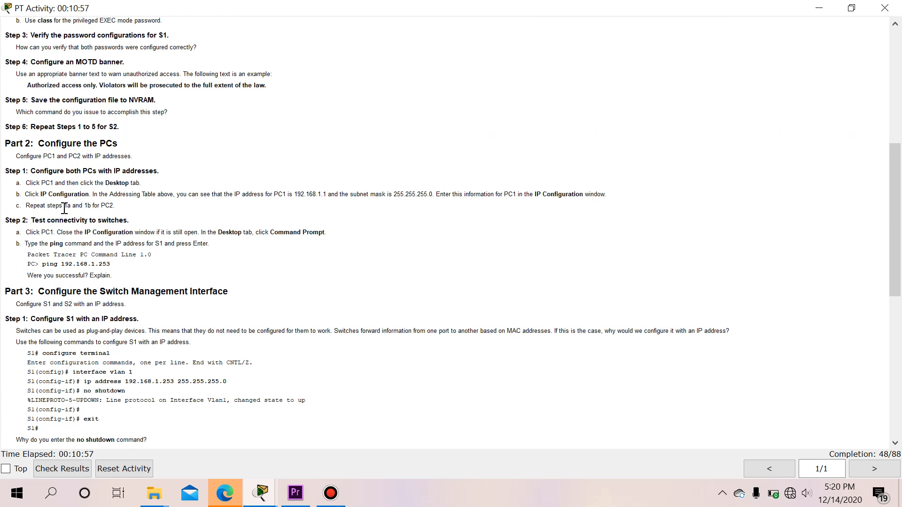
scroll(90, 233, down, 1)
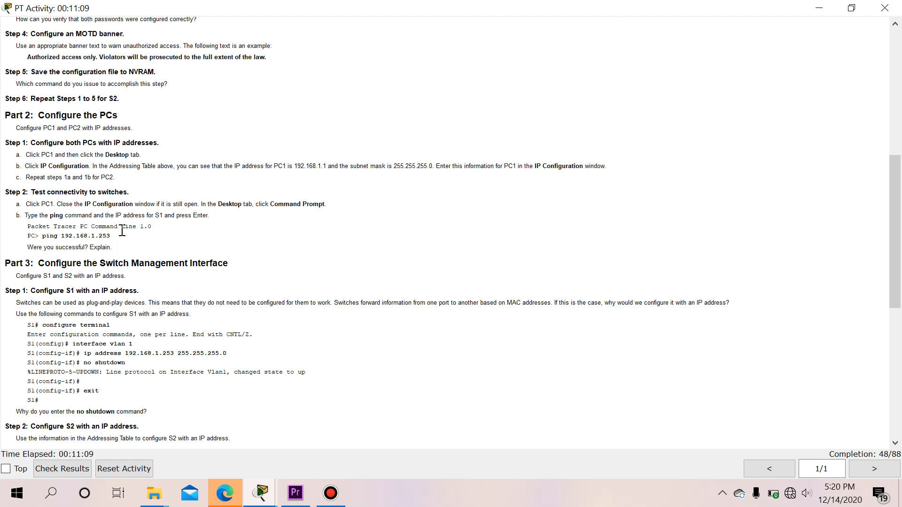
key(alt+Tab)
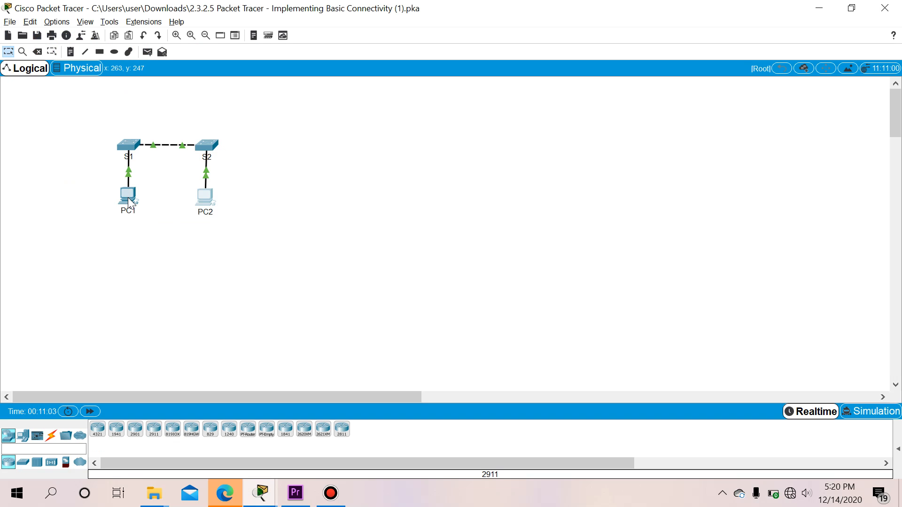
From PC1's command prompt, ping S1 at 192.168.1.253, let it time out, and close PC1
click(128, 199)
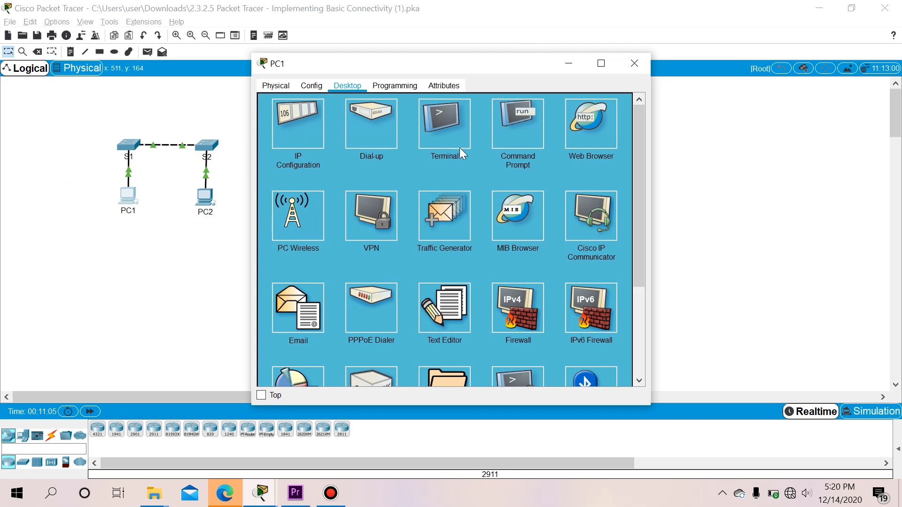
click(531, 140)
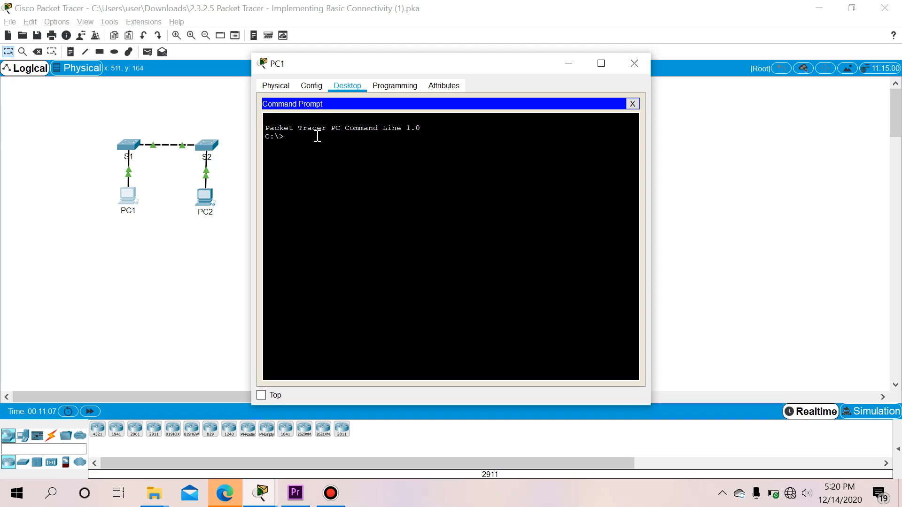
text(ping 192.168.1.253)
key(Return)
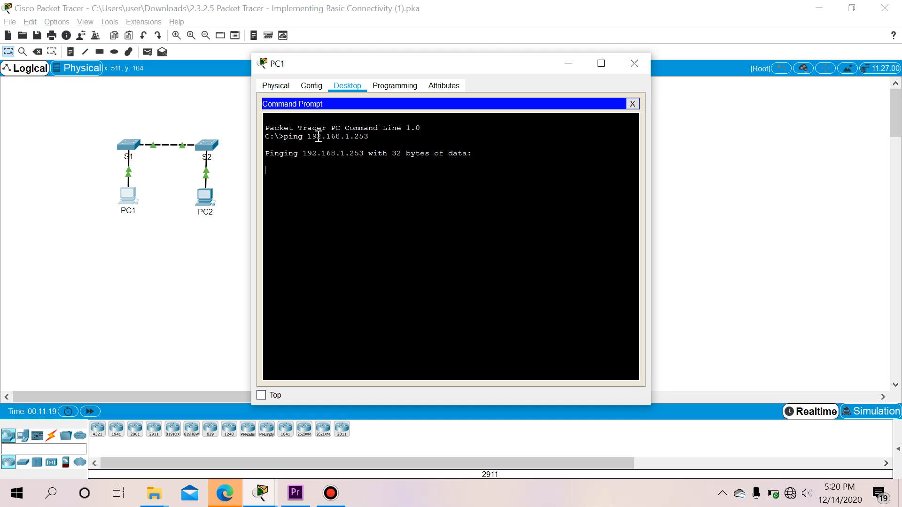
click(337, 499)
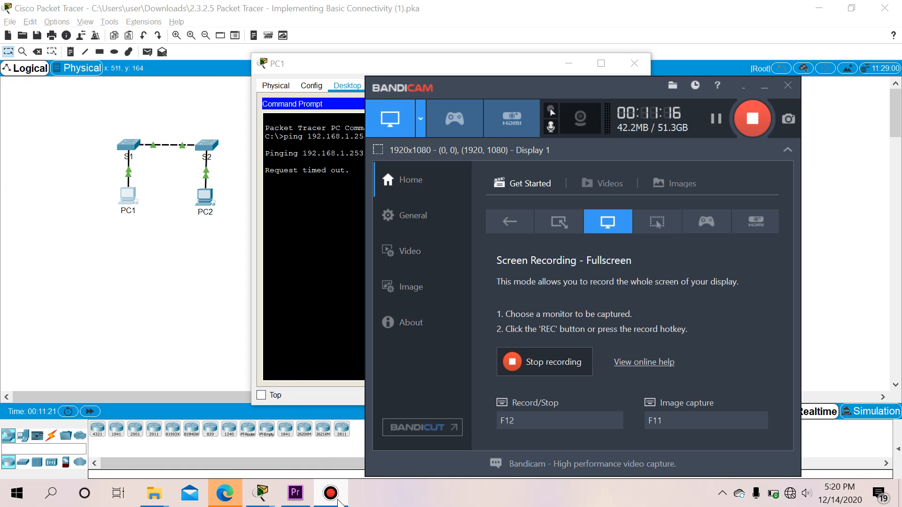
click(338, 501)
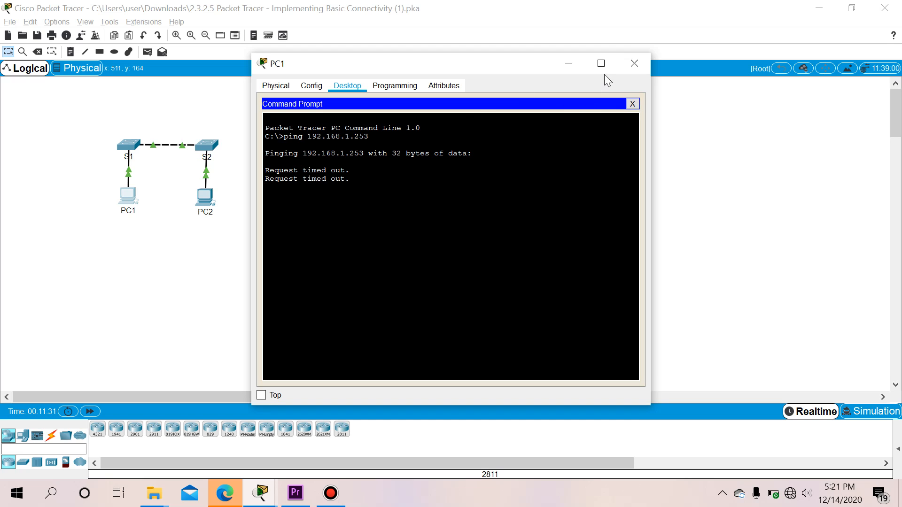
click(631, 67)
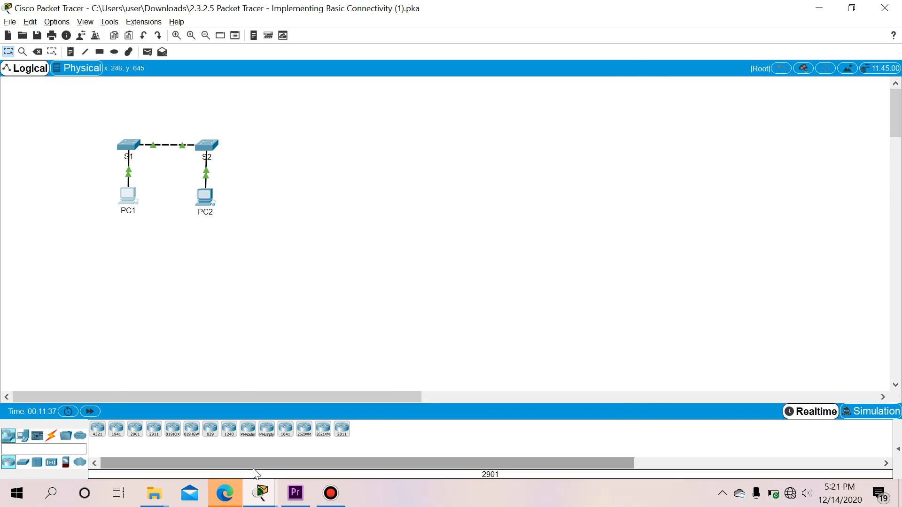
key(alt+Tab)
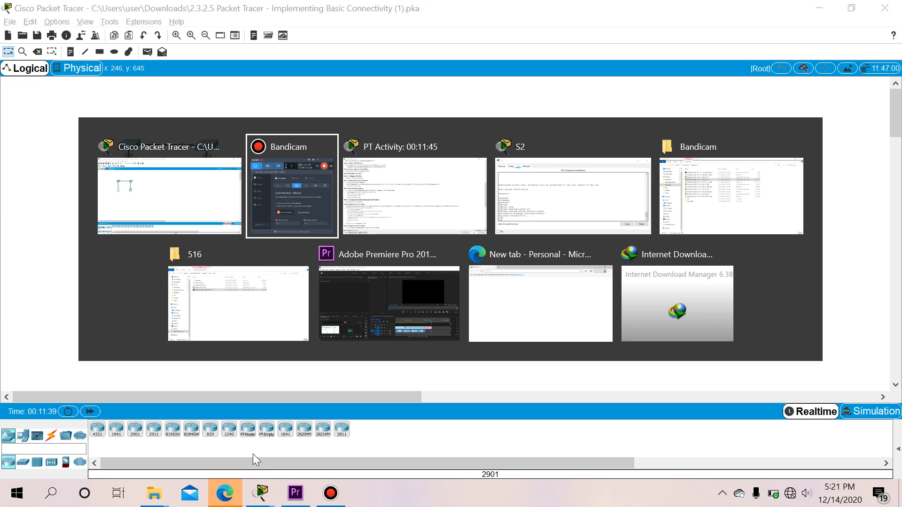
key(alt+Tab)
scroll(216, 421, down, 4)
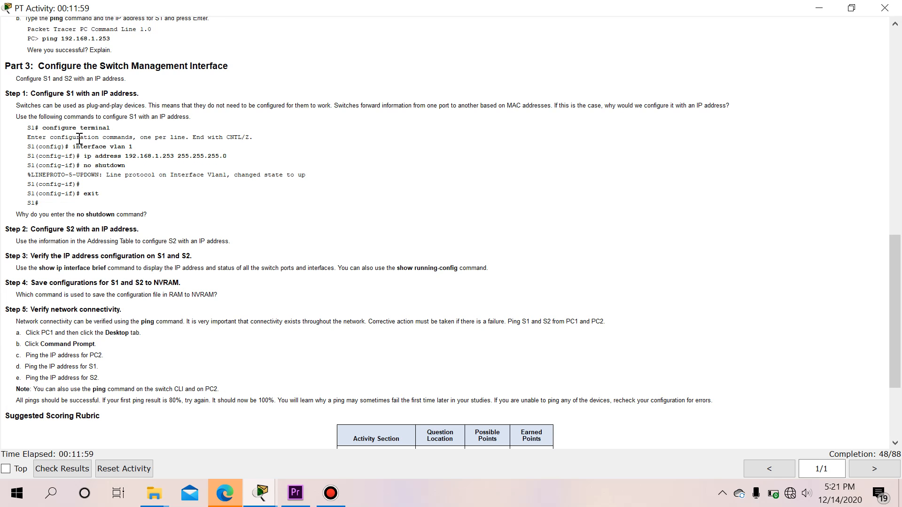
key(alt+Tab)
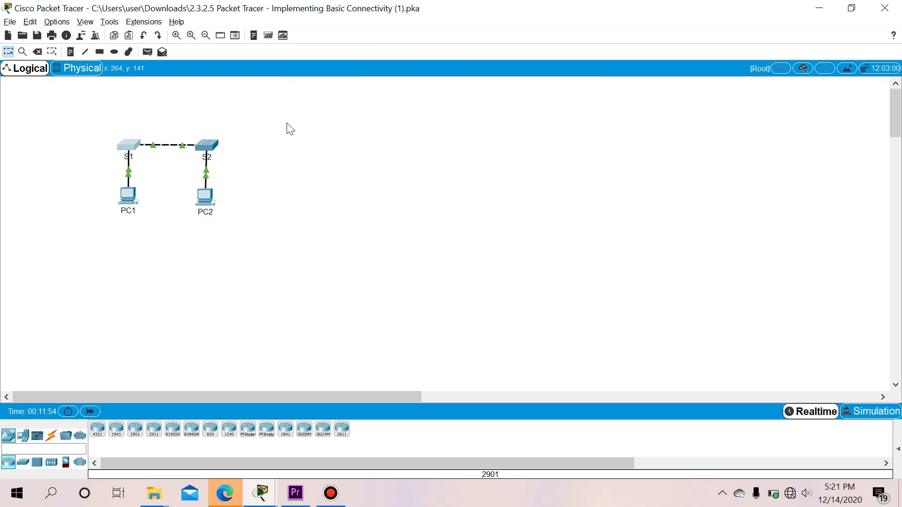
click(127, 155)
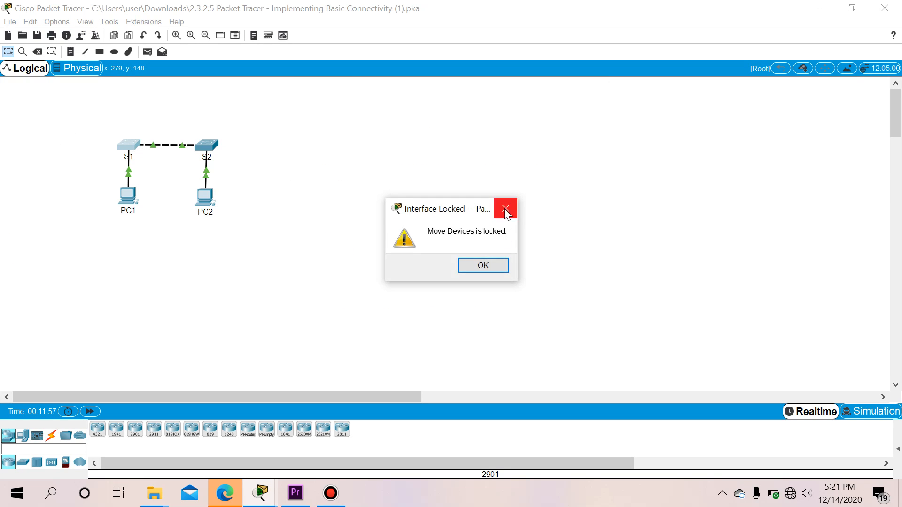
Dismiss the locked-move warning and open S1's command line in a widened console window
click(505, 208)
click(126, 145)
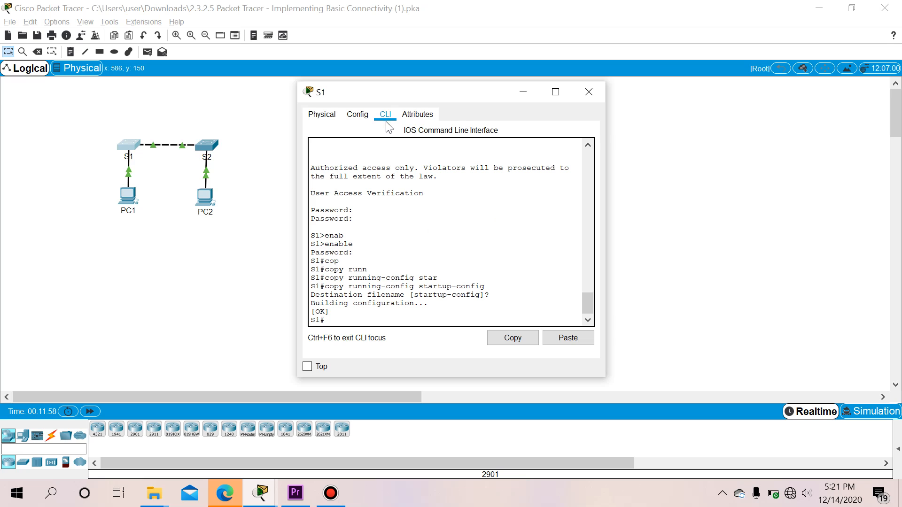
drag(606, 220, 895, 220)
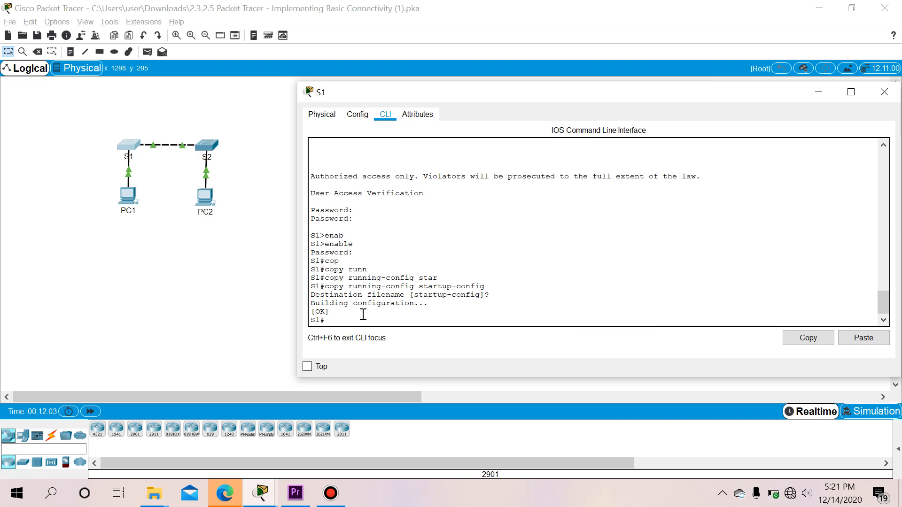
key(alt+Tab)
key(alt+Tab)
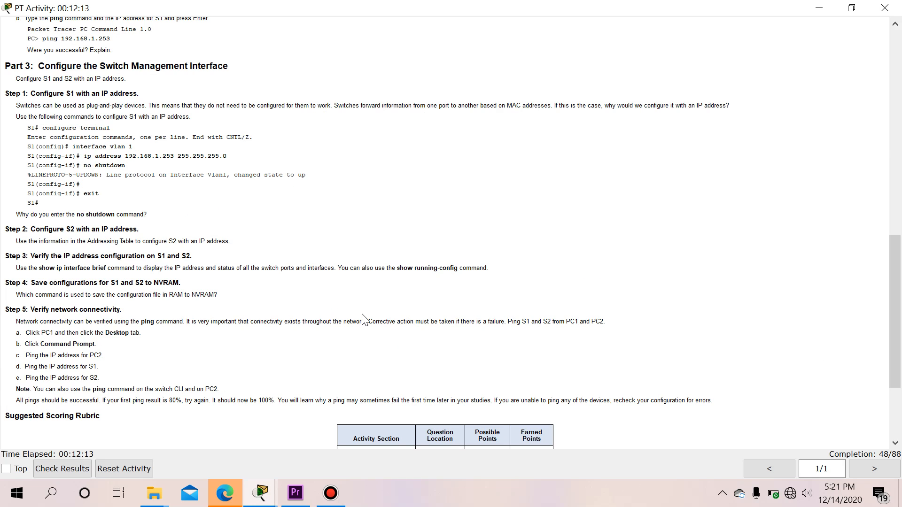
key(alt+Tab)
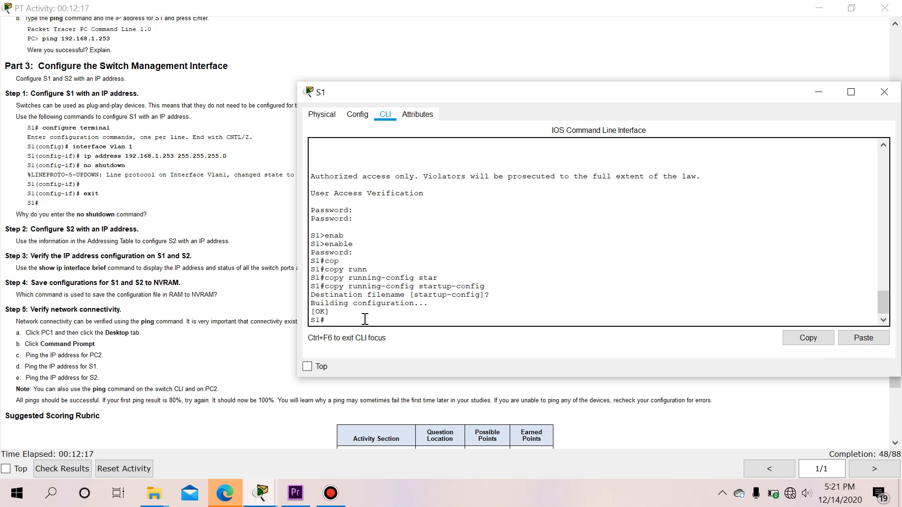
On S1, enter configure terminal and then interface VLAN 1 configuration
text(confi)
key(Tab)
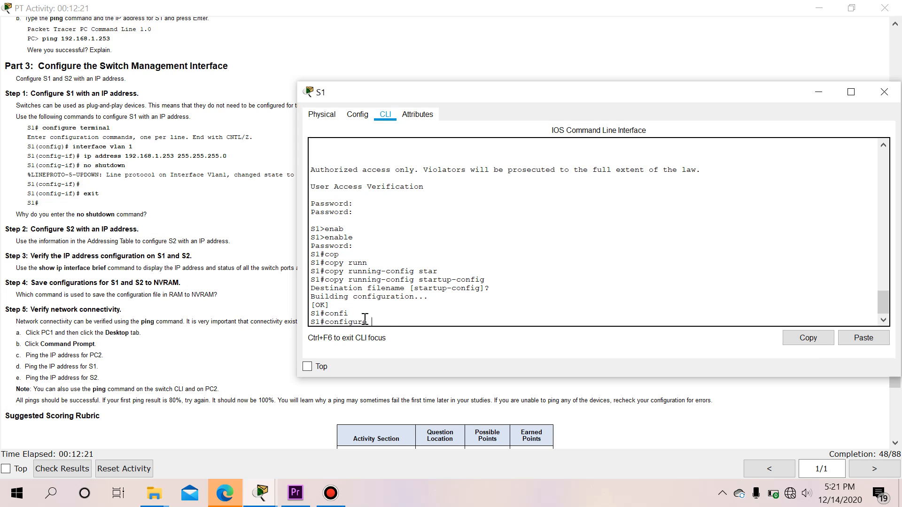
text(term)
key(Tab)
key(Return)
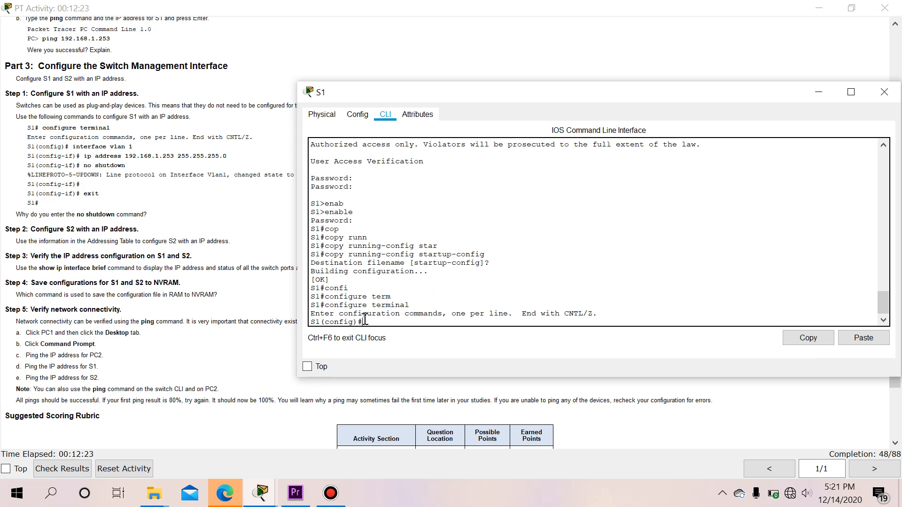
text(inter)
key(Tab)
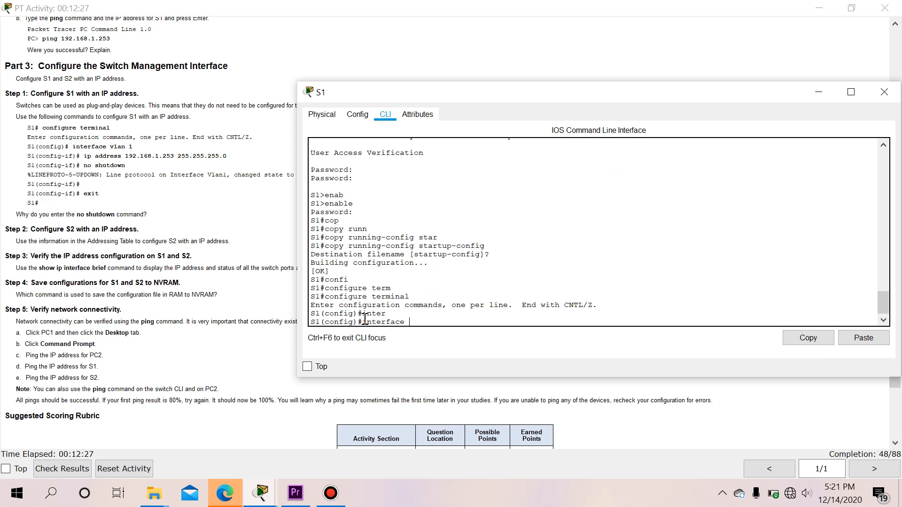
text(vlna)
text(an)
text( 1)
key(Return)
Assign 192.168.1.253 255.255.255.0 to VLAN 1, enable it with no shutdown, and exit
text(ip)
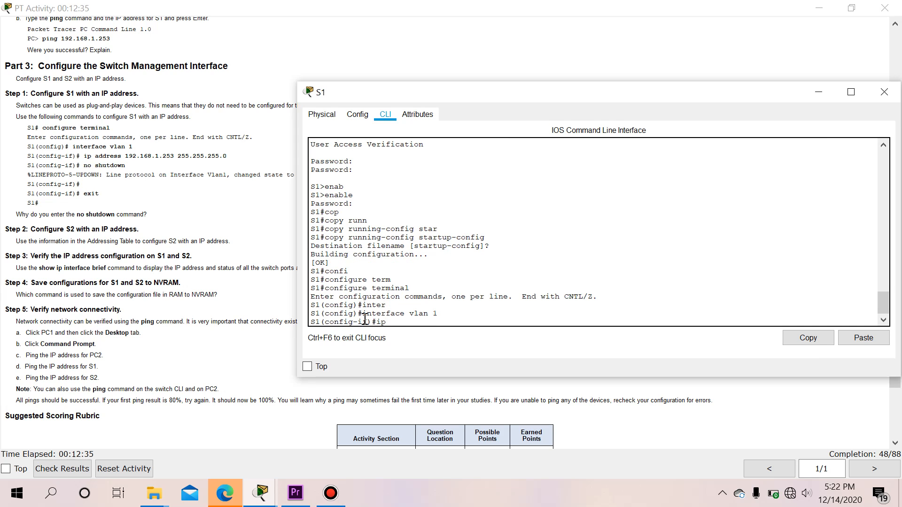
text( address 192.168.1.253)
text(255.255.25)
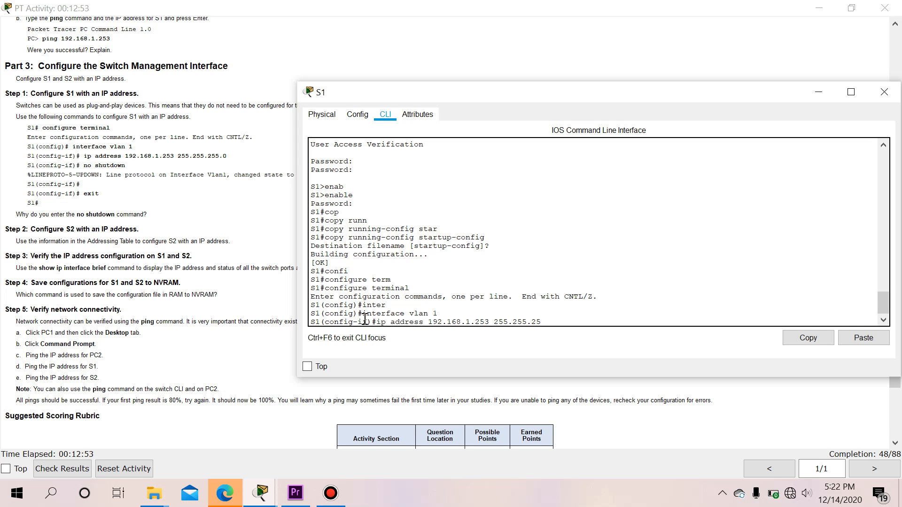
text(5.0)
key(Return)
text(no s)
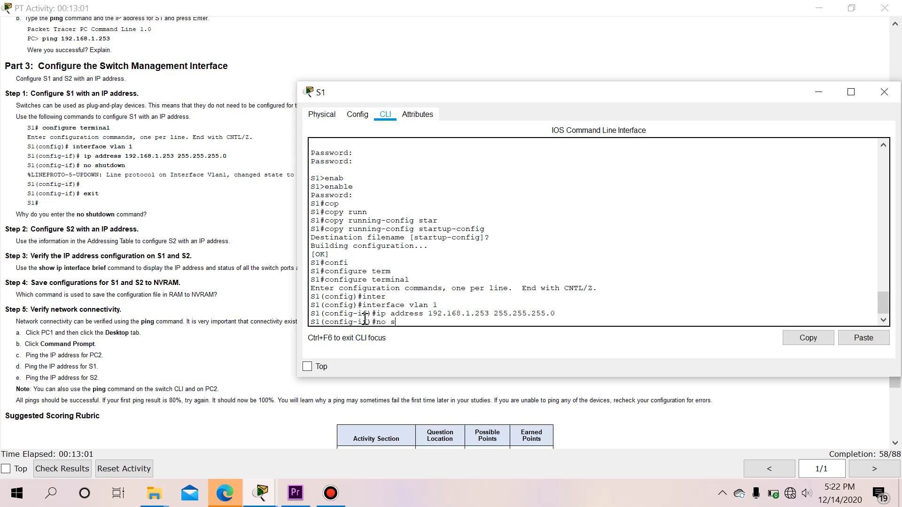
text(hutdown)
key(Return)
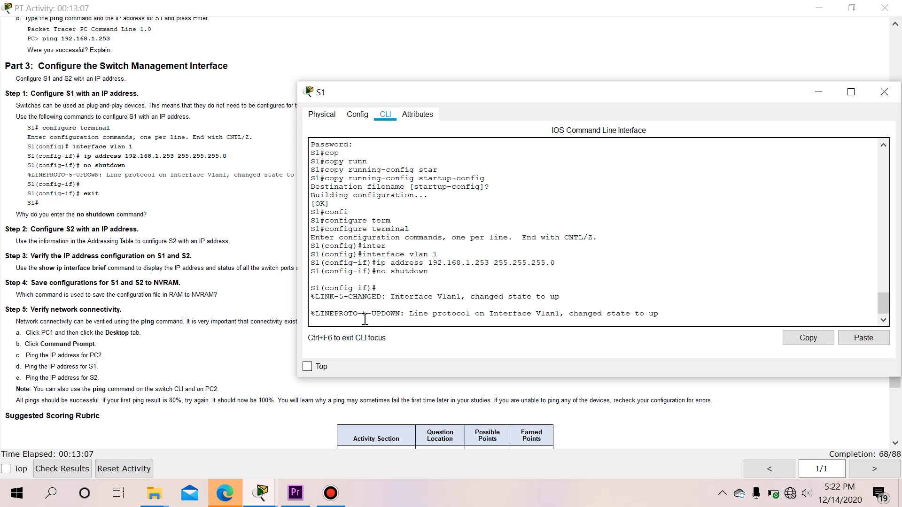
key(Return)
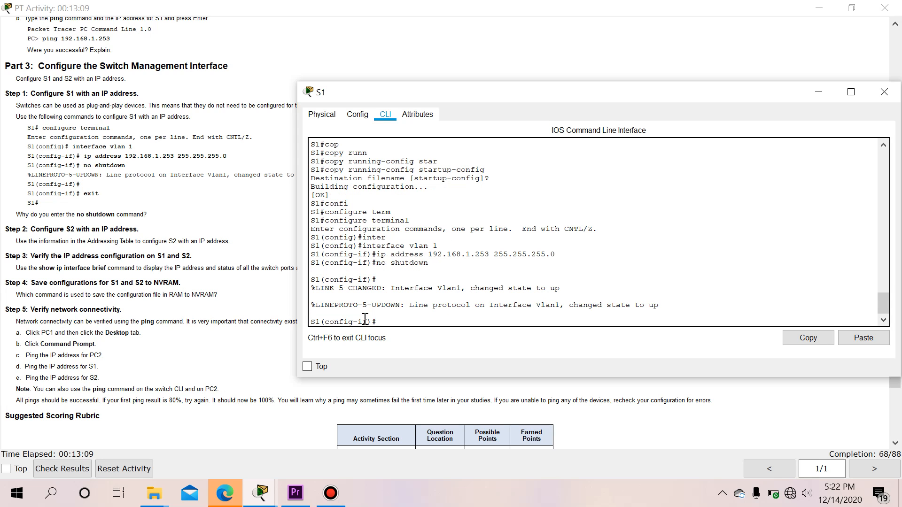
text(exit)
key(Return)
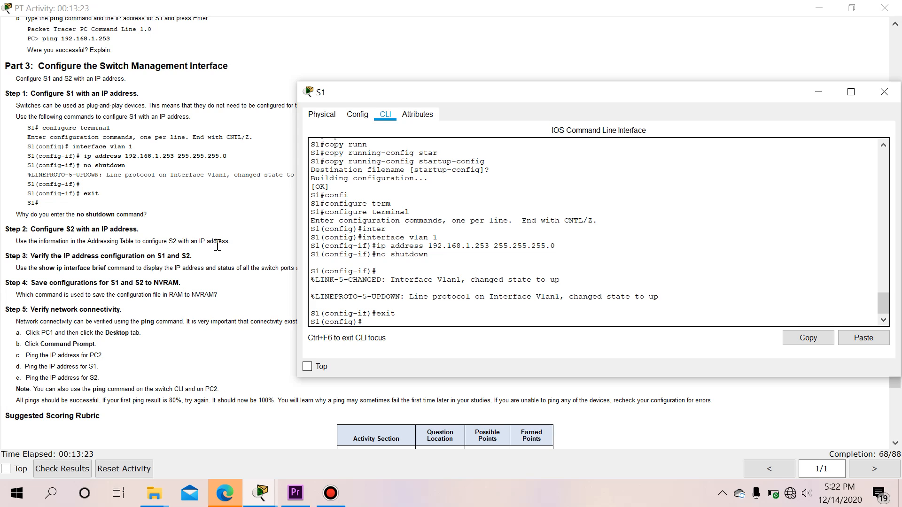
Close S1's console, then briefly open and close PC2's window
scroll(382, 294, down, 1)
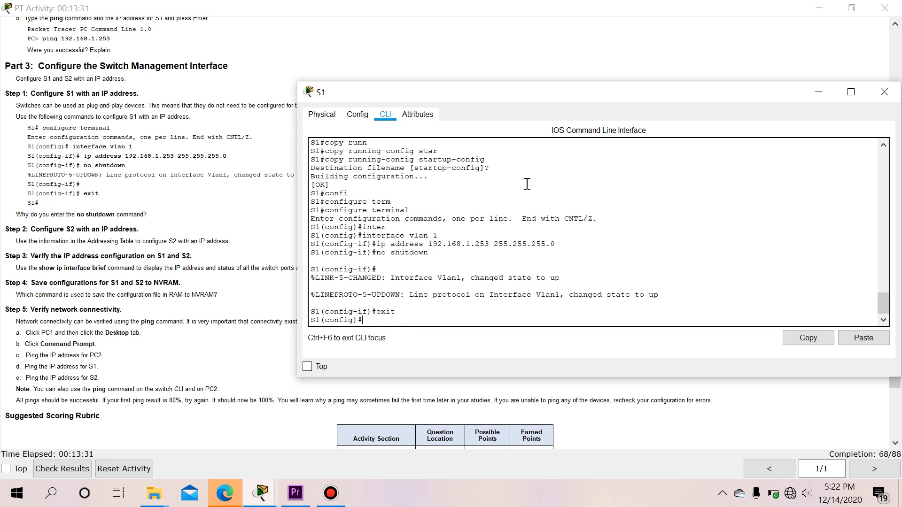
click(883, 100)
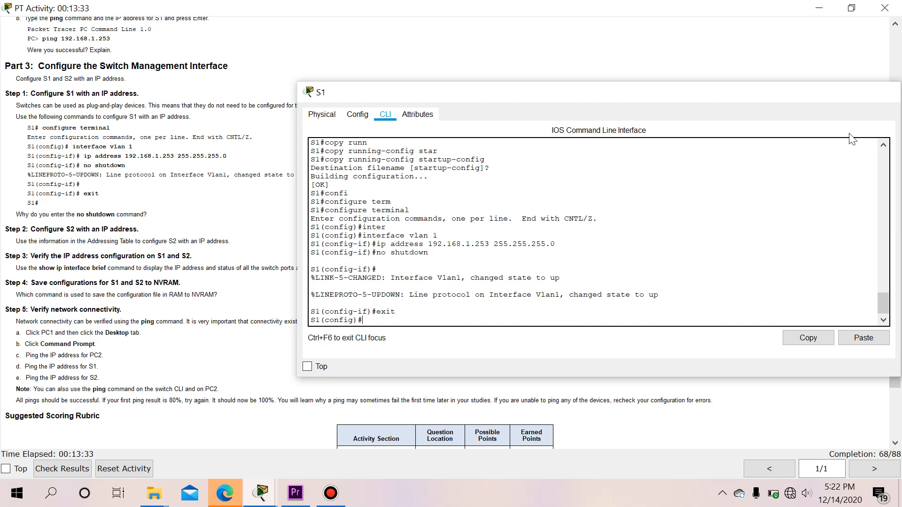
mouse_move(262, 497)
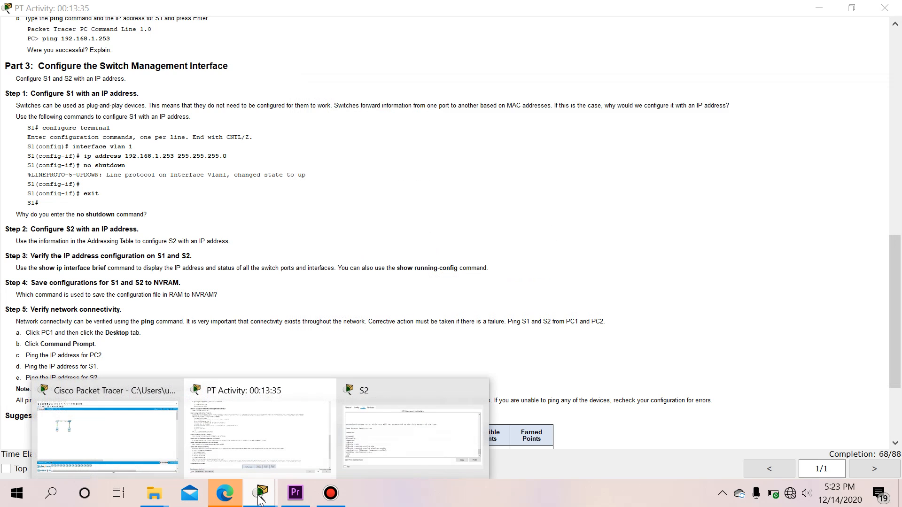
click(135, 441)
click(207, 198)
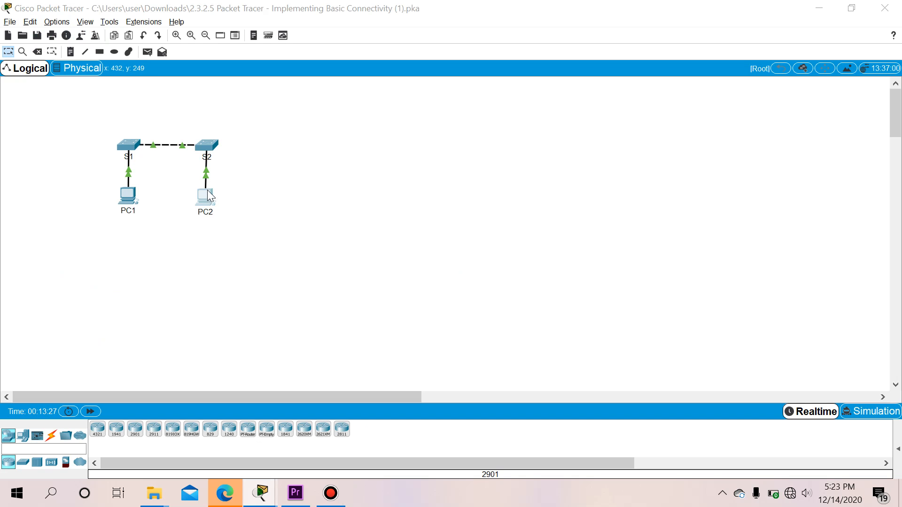
click(634, 63)
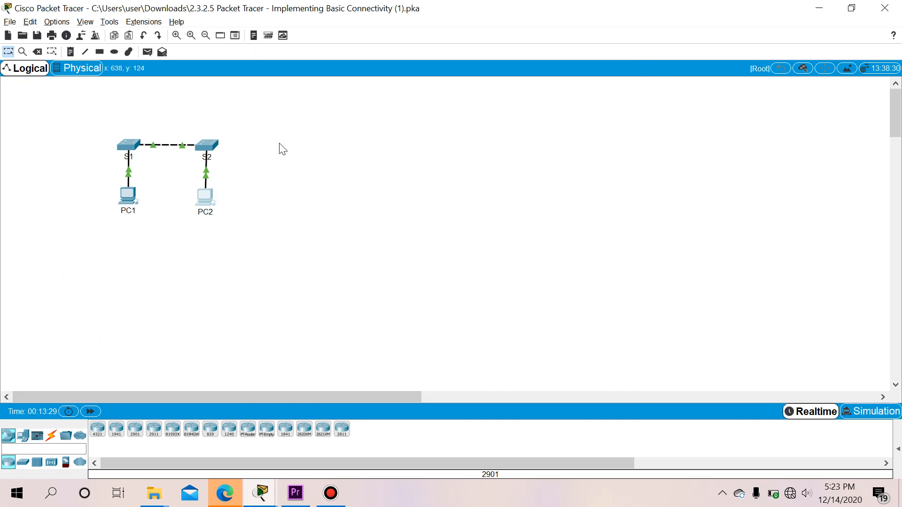
Open S2's console and enter configure terminal, then interface VLAN 1 configuration
click(218, 145)
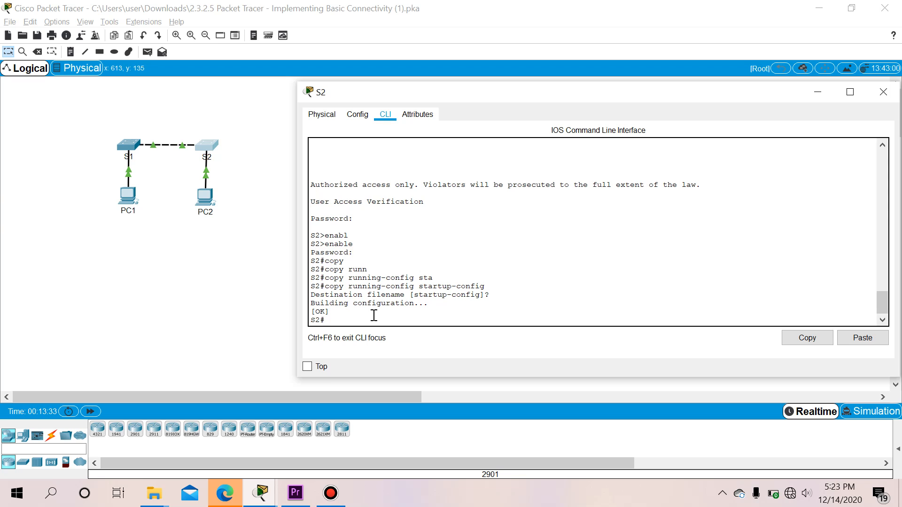
key(alt+Tab)
key(alt+Tab)
key(alt+Tab)
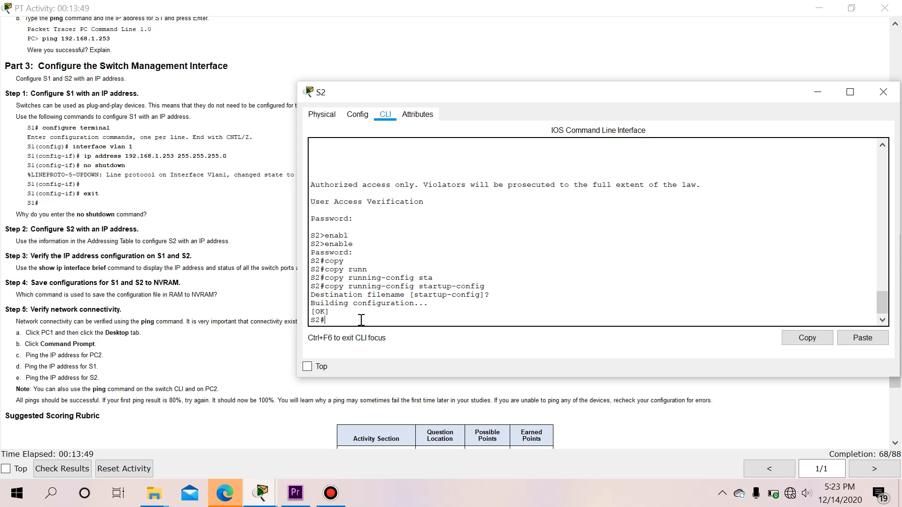
text(conf)
key(Tab)
text(ter)
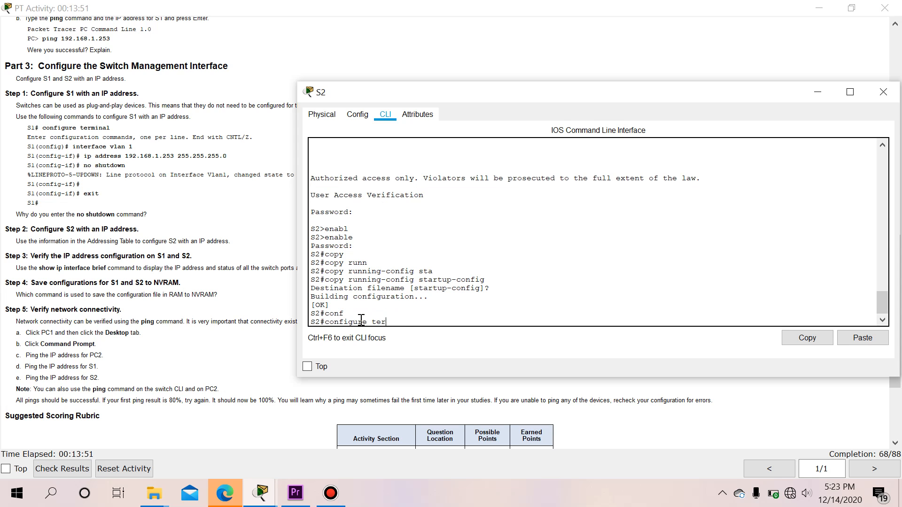
key(Tab)
key(Return)
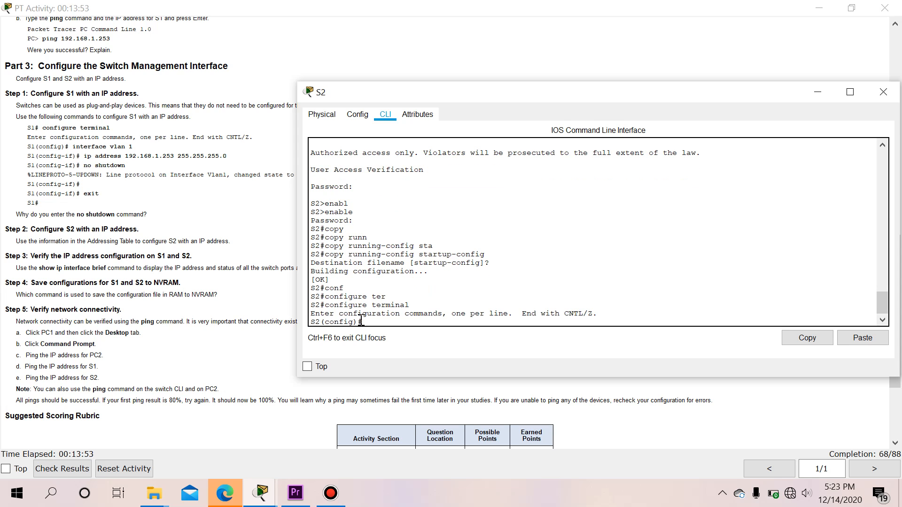
text(inter)
key(Tab)
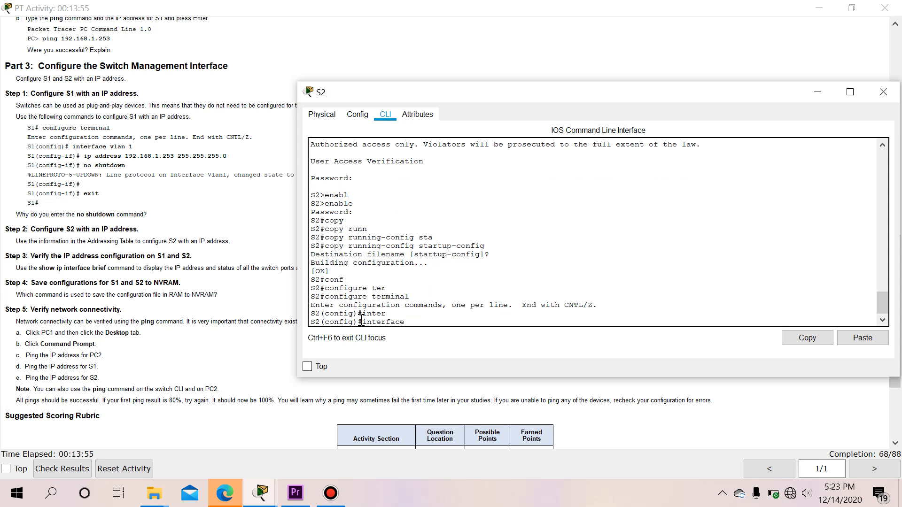
text(vla)
key(Tab)
text(1)
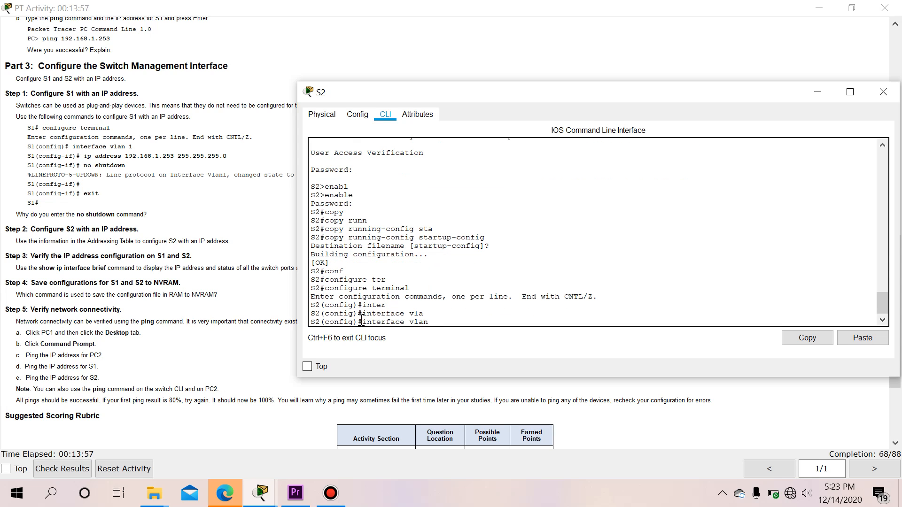
key(Return)
Assign 192.168.1.254 255.255.255.0 to VLAN 1, enable it with no shutdown, and exit to privileged mode
text(ig-if)#i)
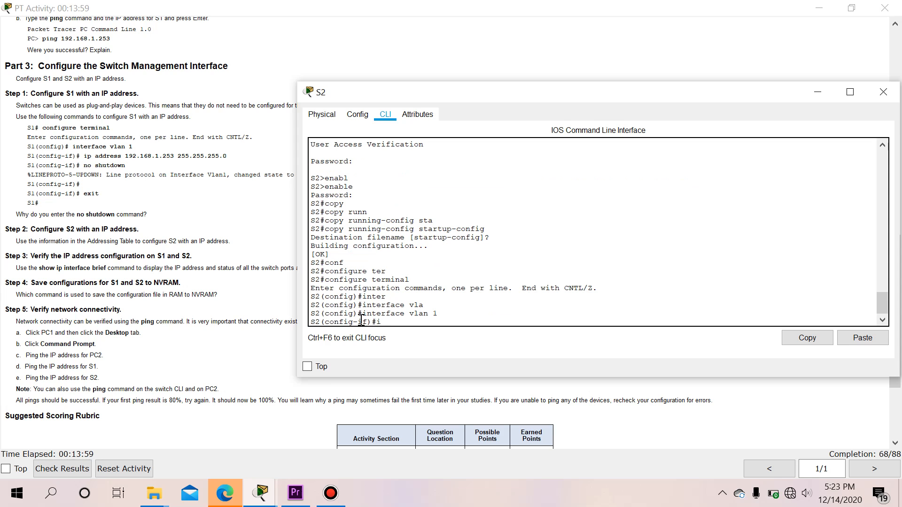
text(p address 192.168.1.254 255.255.255.0)
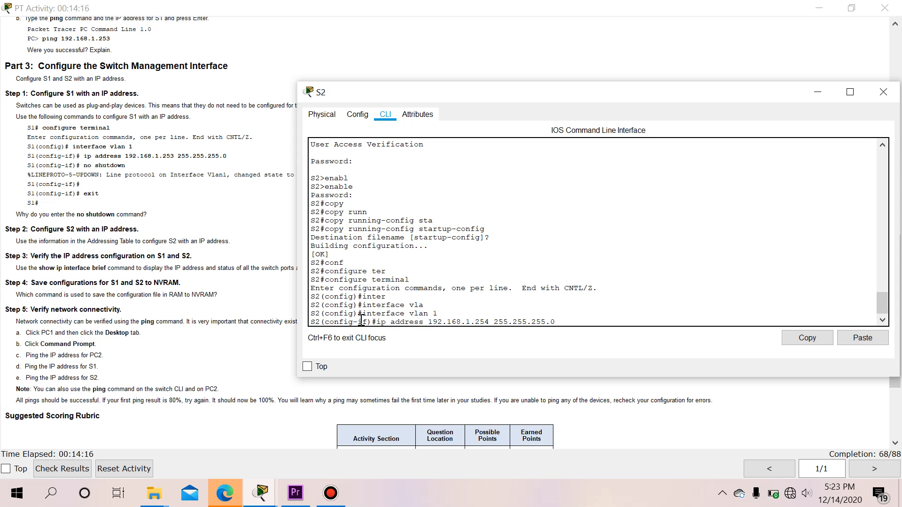
key(Return)
text(no shut)
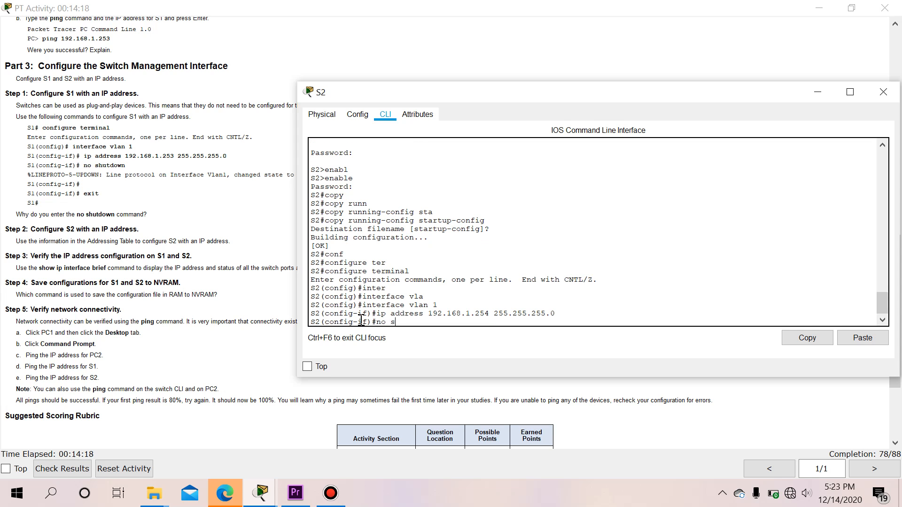
key(Tab)
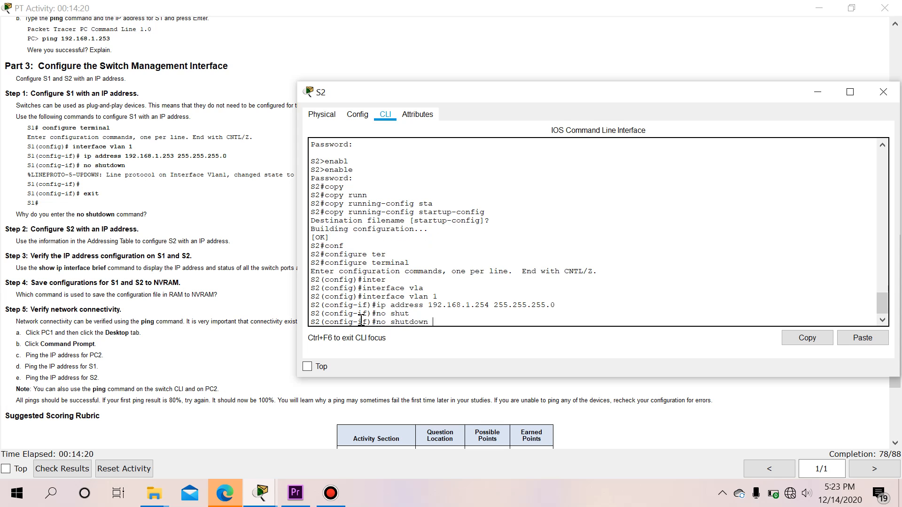
key(Return)
key(Return)
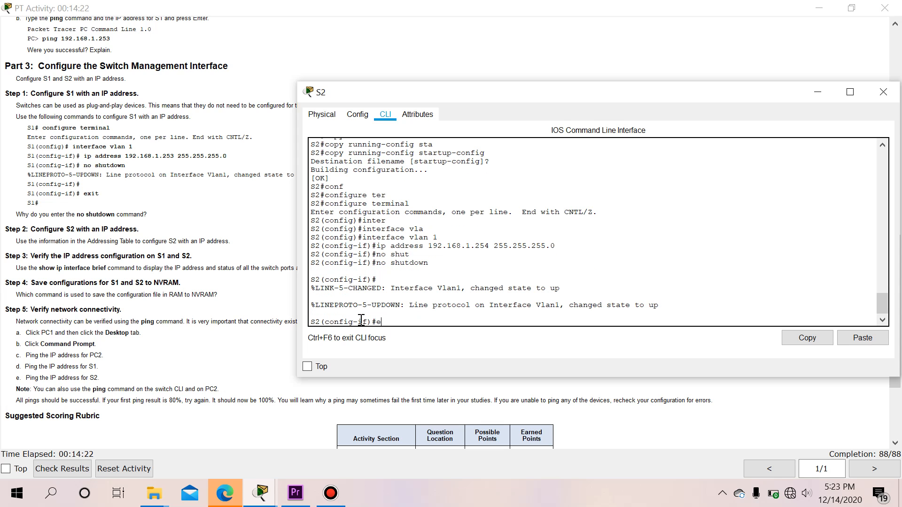
text(exit)
key(Return)
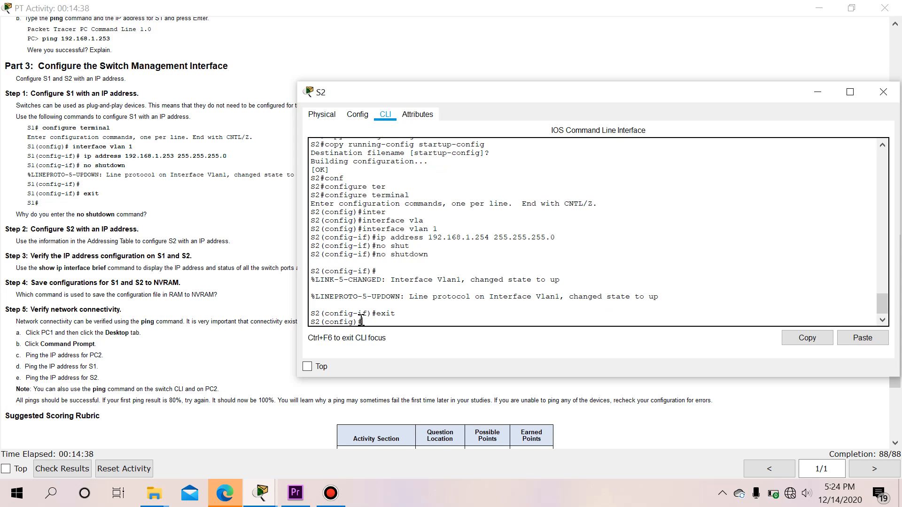
text(show)
key(BackSpace)
key(BackSpace)
key(BackSpace)
text(exit)
key(Return)
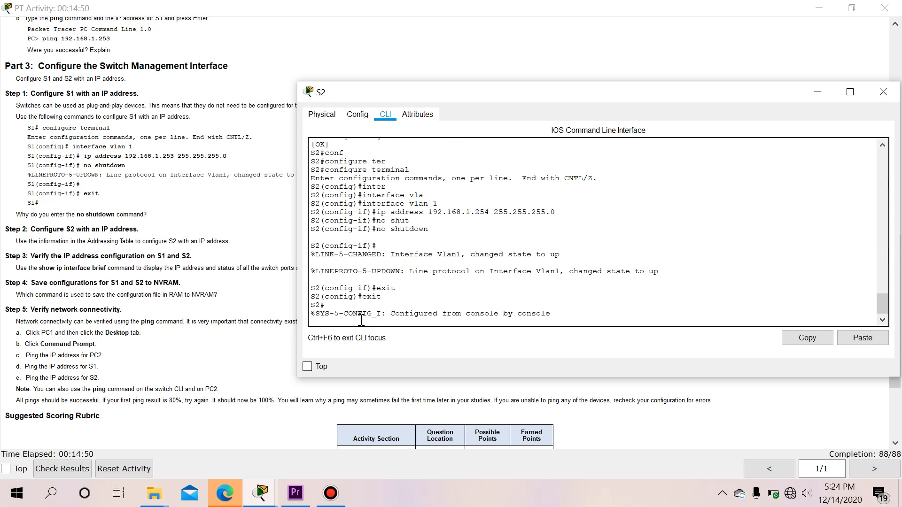
Run show ip interface brief on S2, confirming Vlan1 at 192.168.1.254 is up/up
key(Return)
text(s)
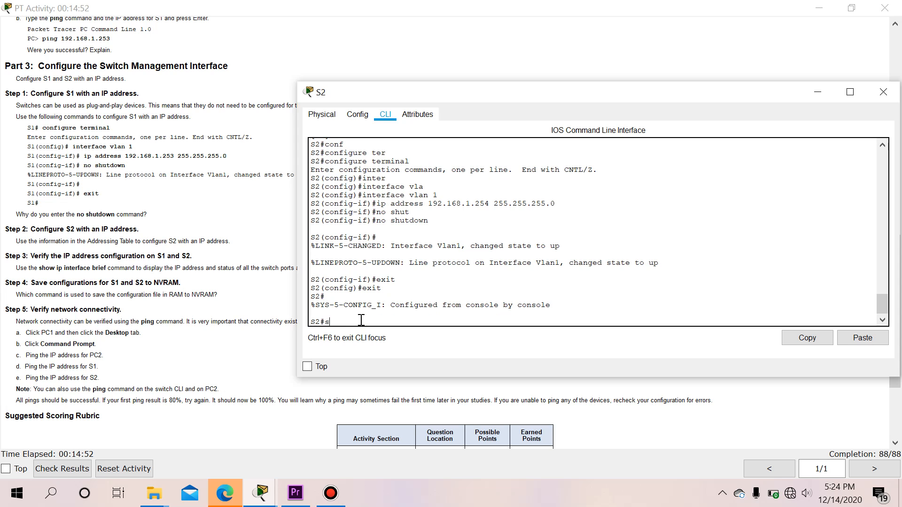
text(how ip int)
key(Tab)
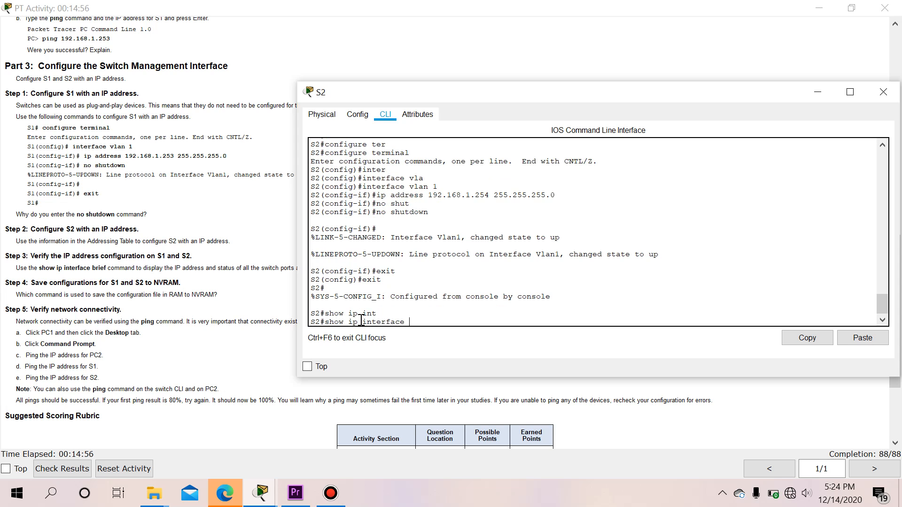
text(bri)
key(Tab)
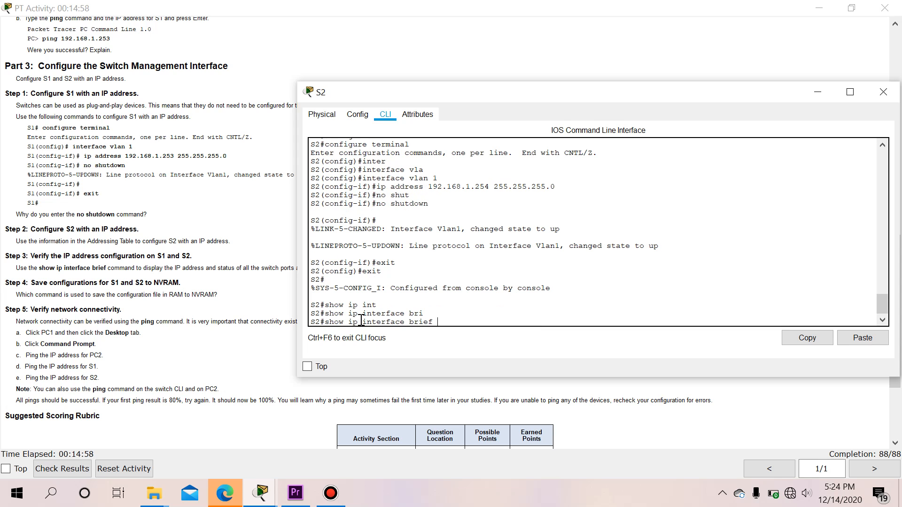
key(Return)
key(Return)
key(Return)
key(Return)
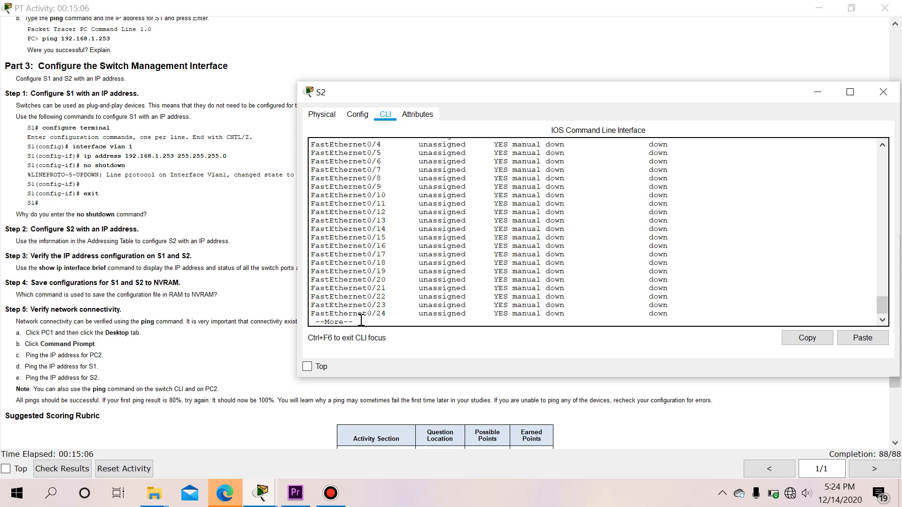
key(Return)
key(Return)
key(Return)
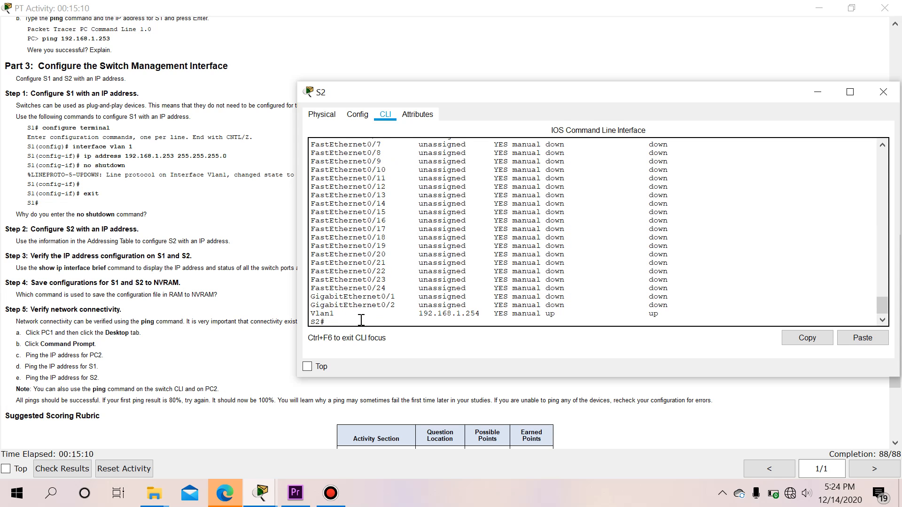
scroll(361, 320, up, 1)
scroll(376, 313, down, 2)
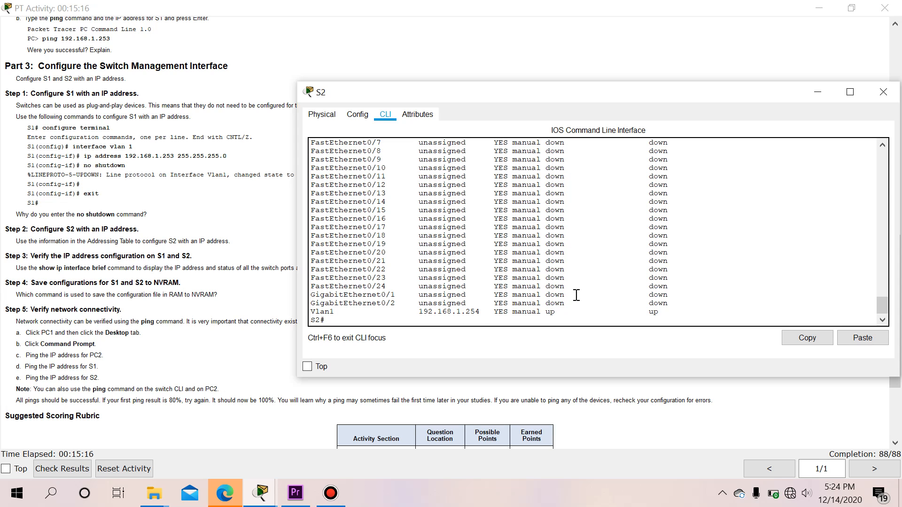
key(Return)
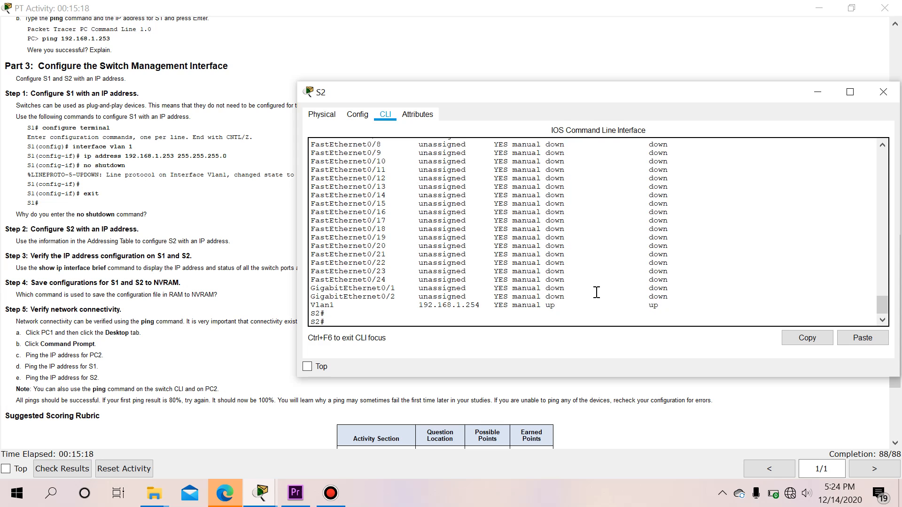
key(Return)
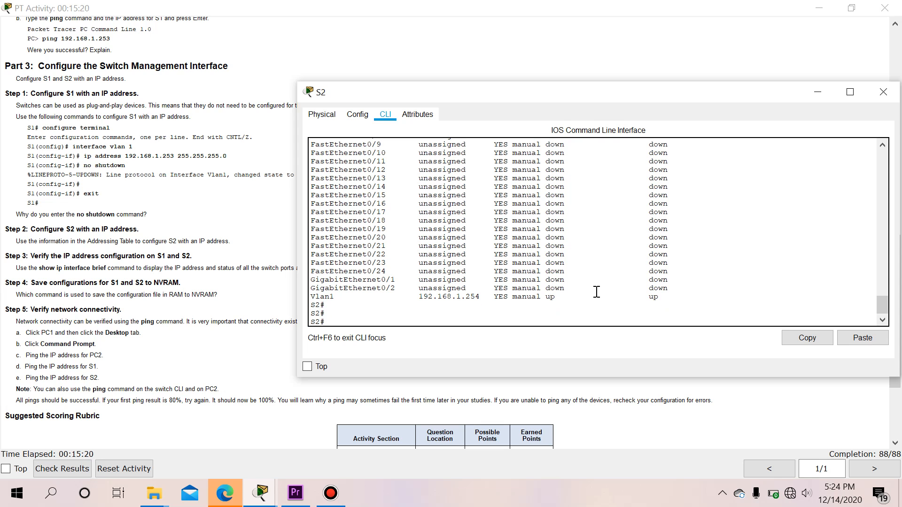
Close S2's window, open S1's console, and exit configuration mode
click(881, 97)
mouse_move(261, 493)
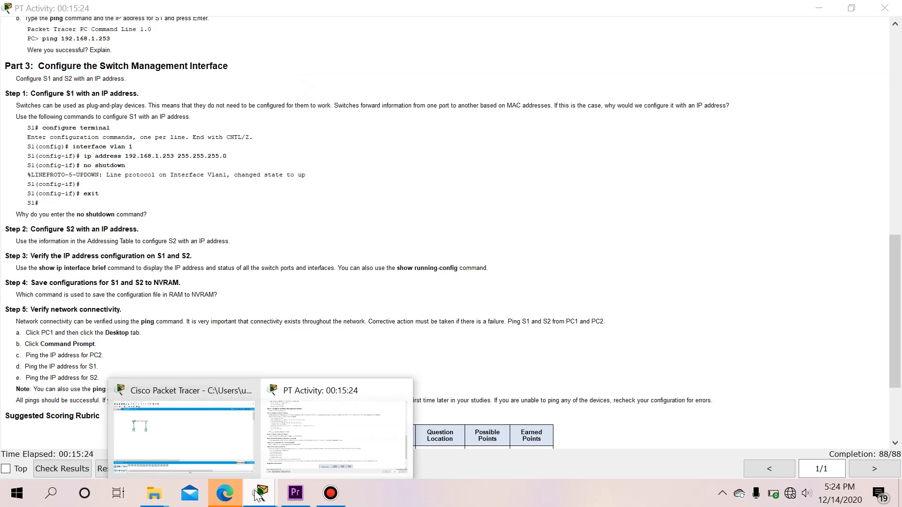
click(229, 439)
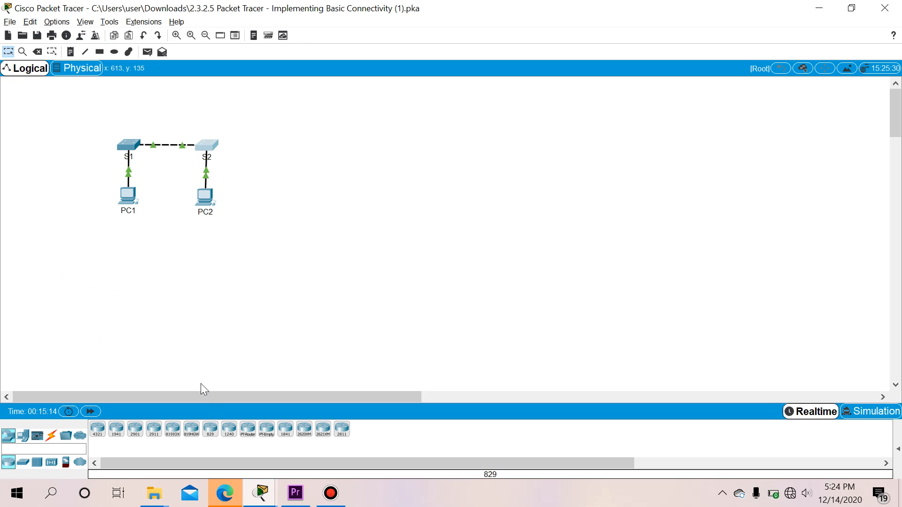
click(135, 147)
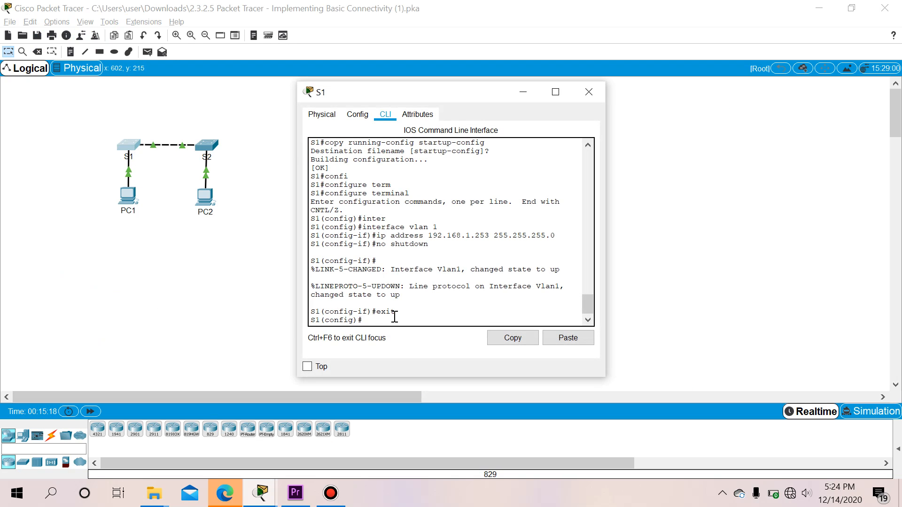
text(exit)
key(Return)
key(Return)
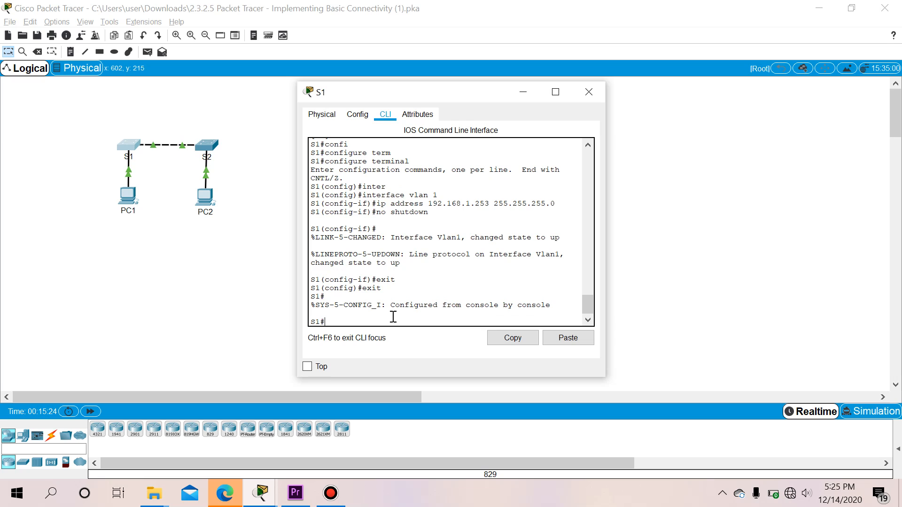
Run show ip interface brief on S1, confirming Vlan1 at 192.168.1.253 is up/up
text(sho)
key(Tab)
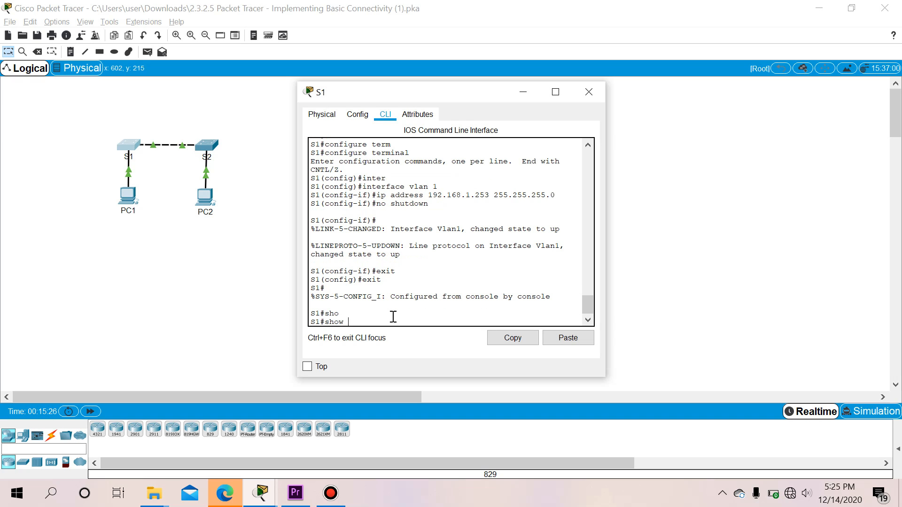
text(ip inter)
key(Tab)
text(br)
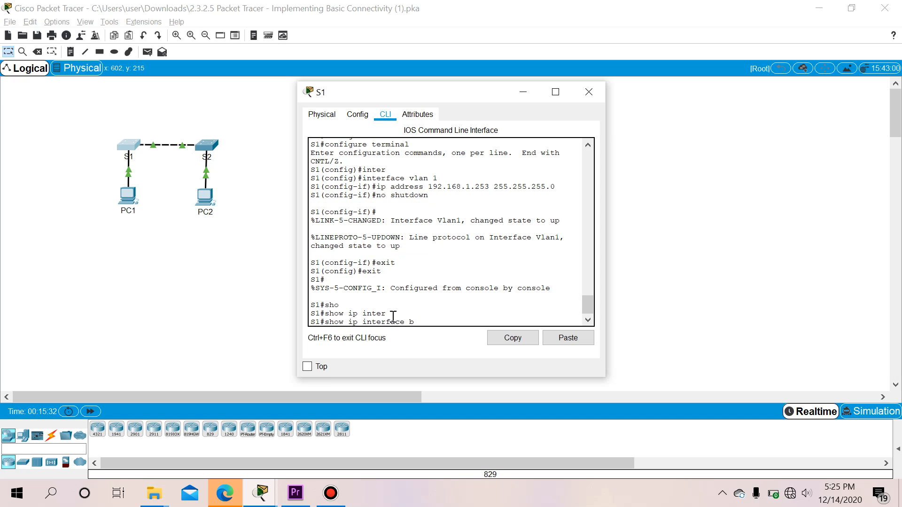
key(Tab)
key(Return)
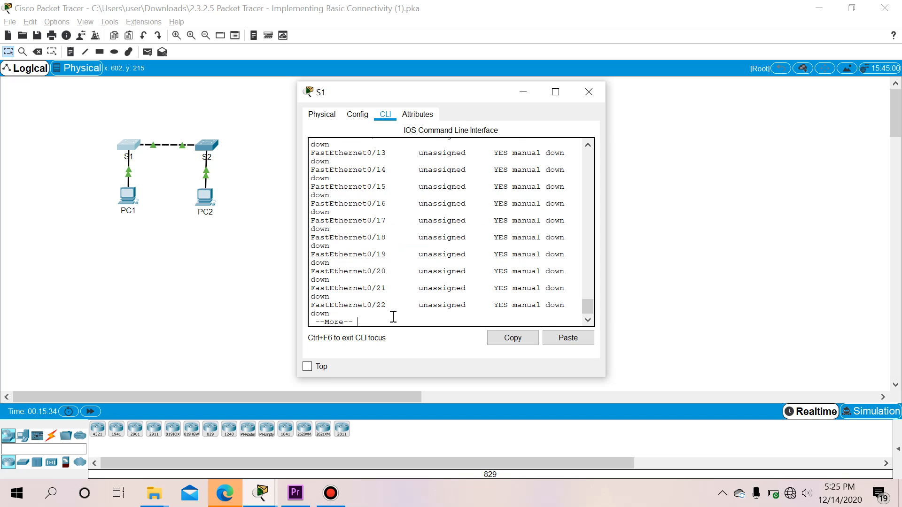
key(space)
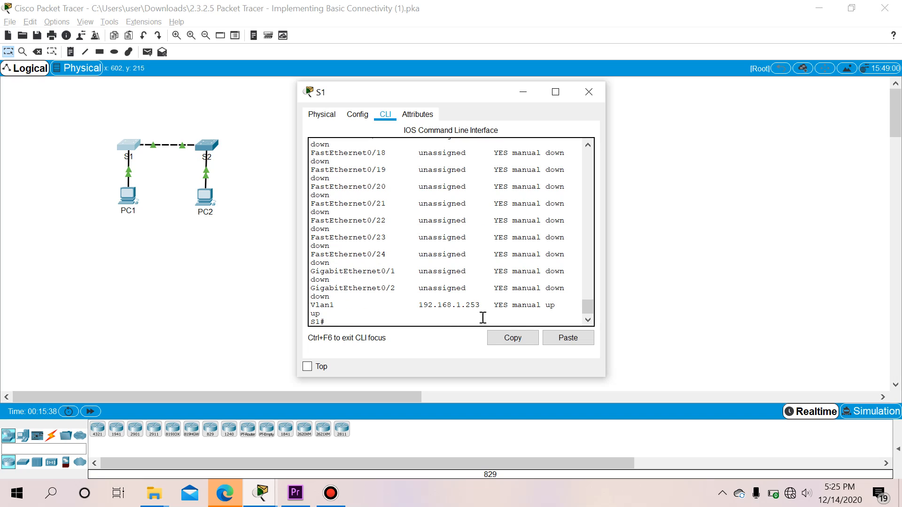
key(Return)
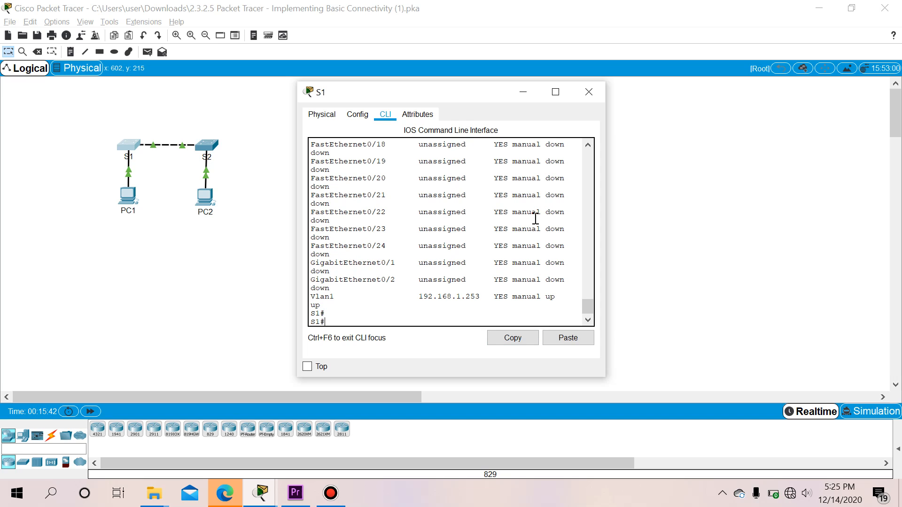
key(alt+Tab)
key(alt+Tab)
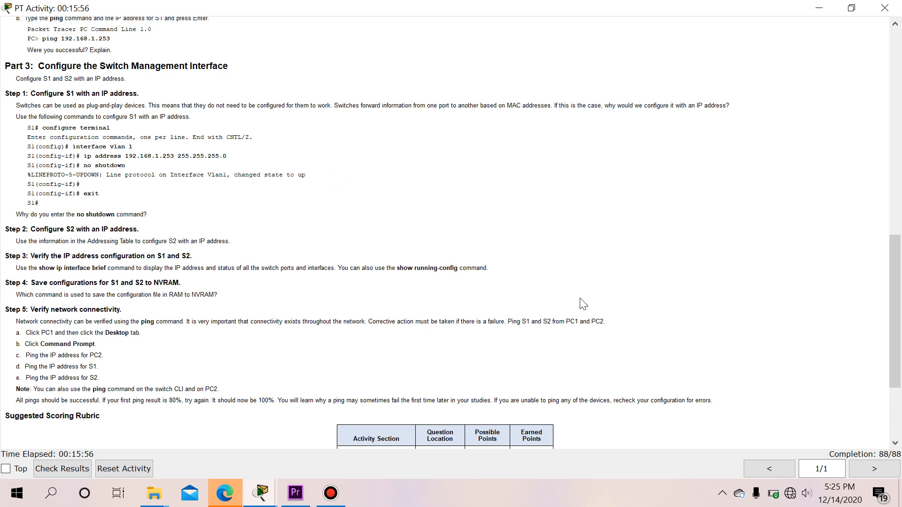
Scroll the activity instructions to the Suggested Scoring Rubric, then return to the topology
scroll(676, 348, down, 1)
scroll(697, 361, down, 2)
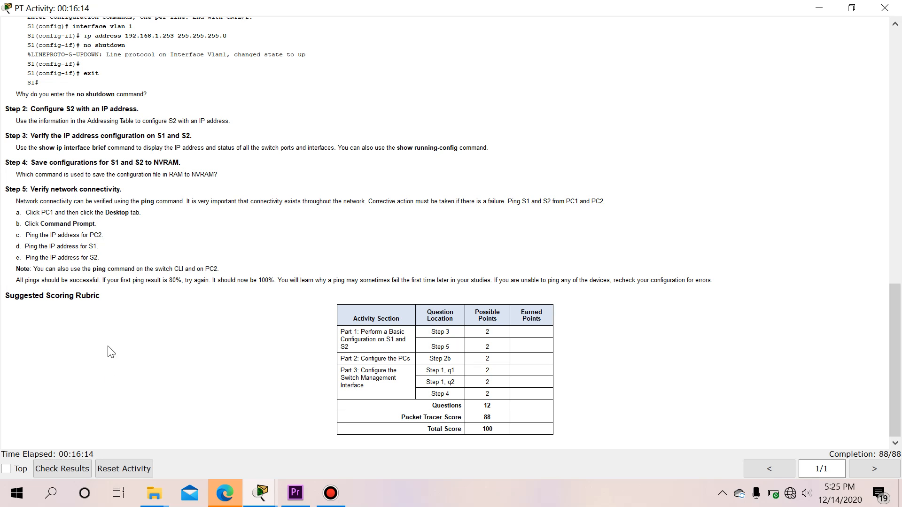
mouse_move(261, 493)
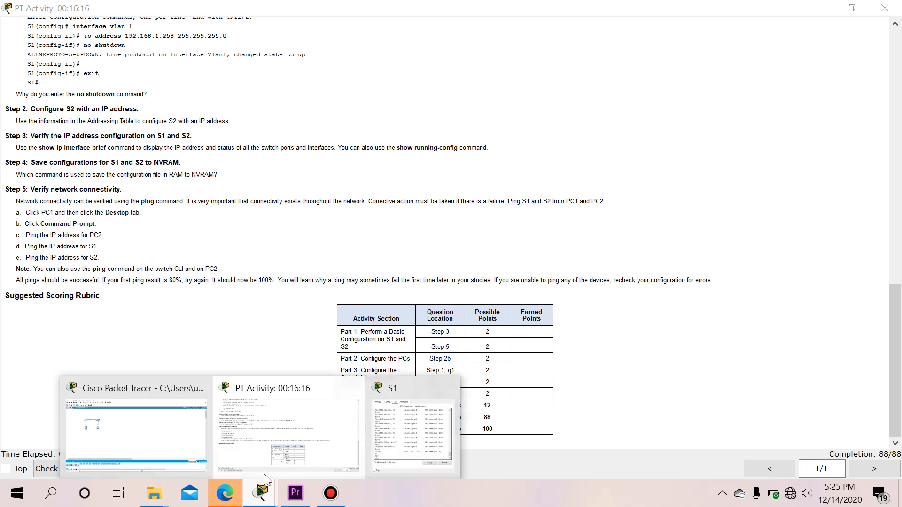
click(182, 432)
From PC1's command prompt, ping PC2 at 192.168.1.2 and stop it early
click(128, 195)
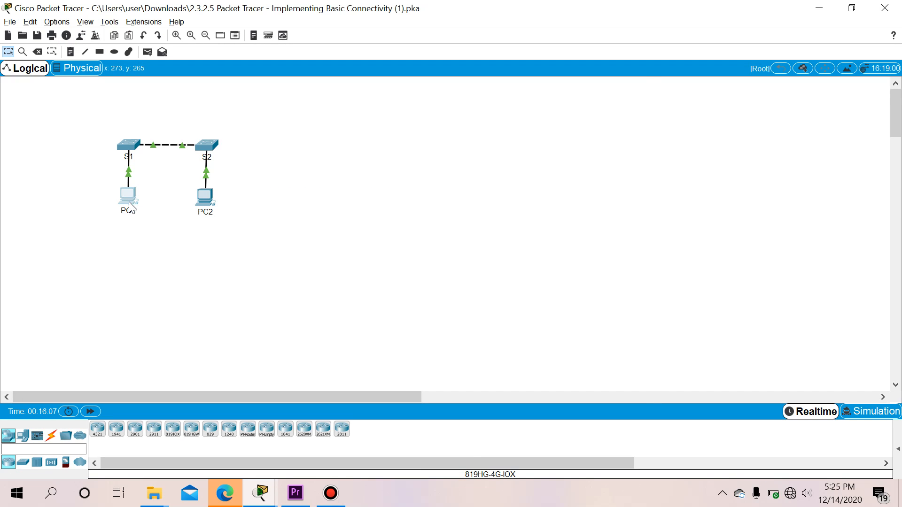
click(492, 135)
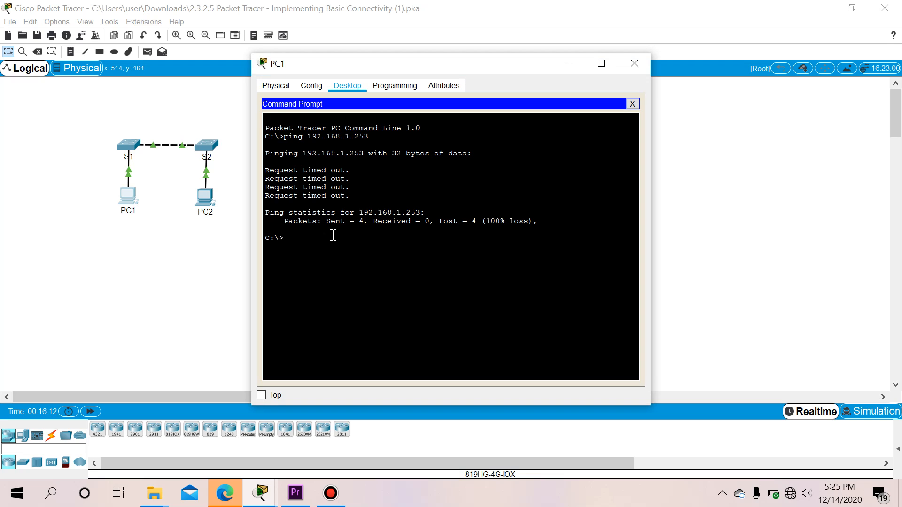
text(ping 192.168.1.2)
key(Return)
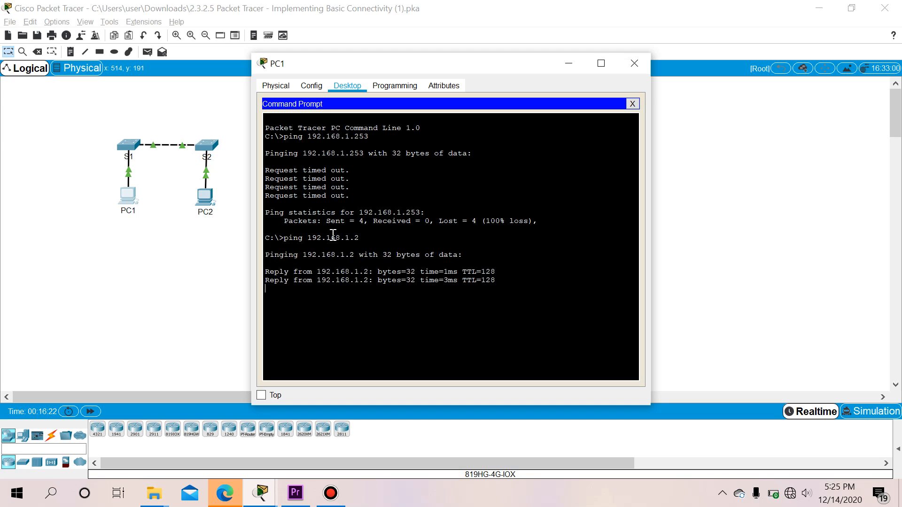
key(ctrl+c)
Ping S1 (192.168.1.253) and S2 (192.168.1.254) successfully, then close PC1 and open Bandicam
text(ping ip)
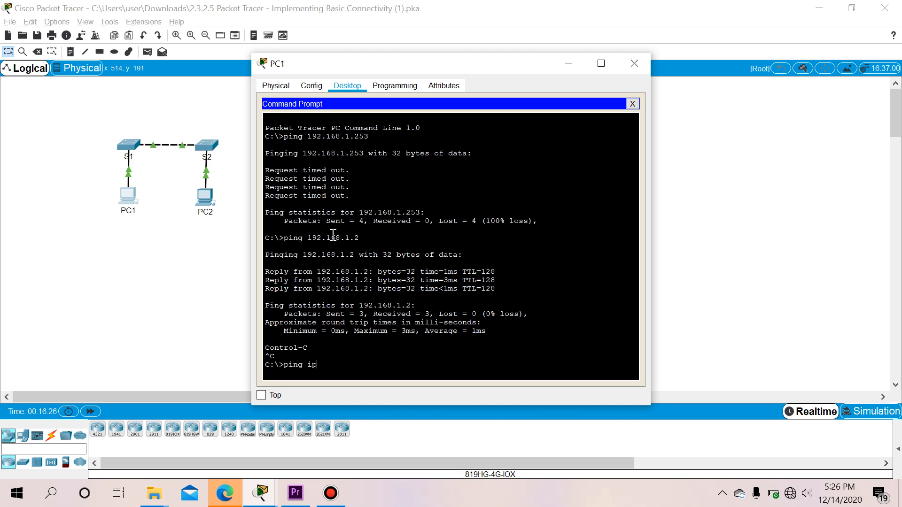
key(BackSpace)
key(BackSpace)
text(192.168.1.253)
key(Return)
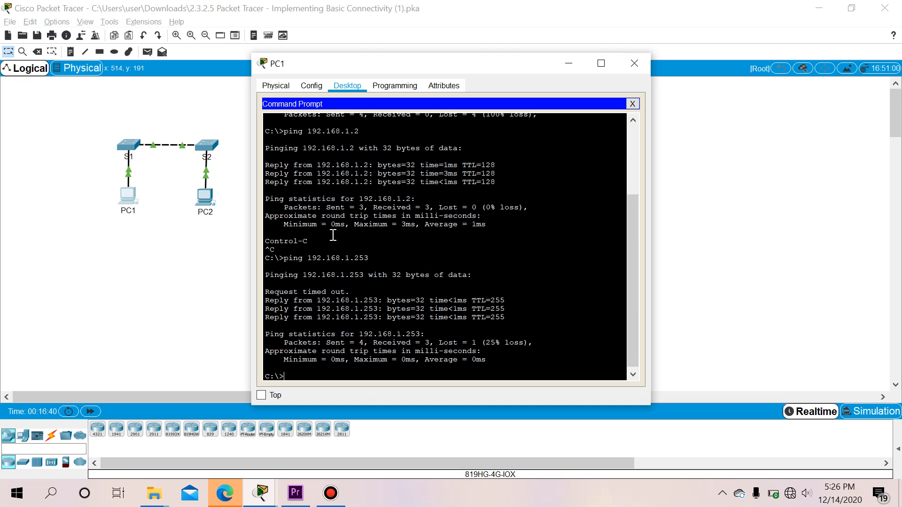
key(Up)
key(BackSpace)
text(4)
key(Return)
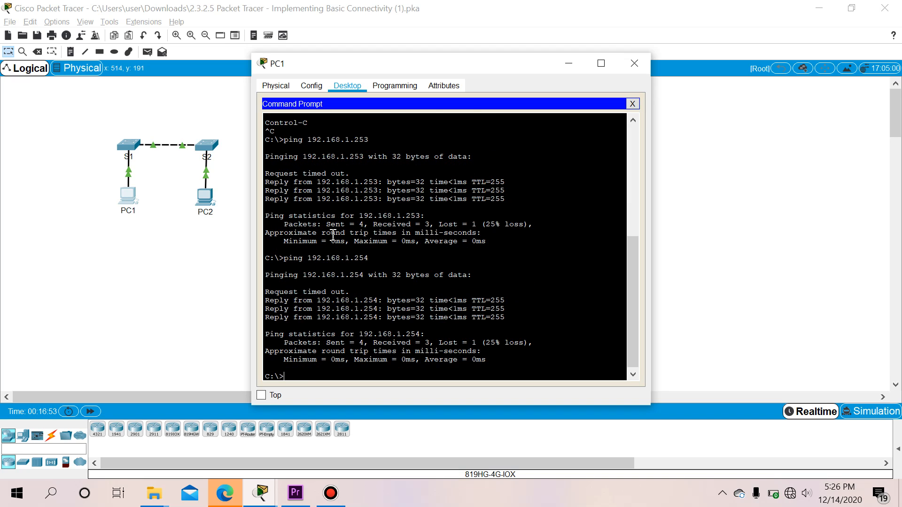
key(Return)
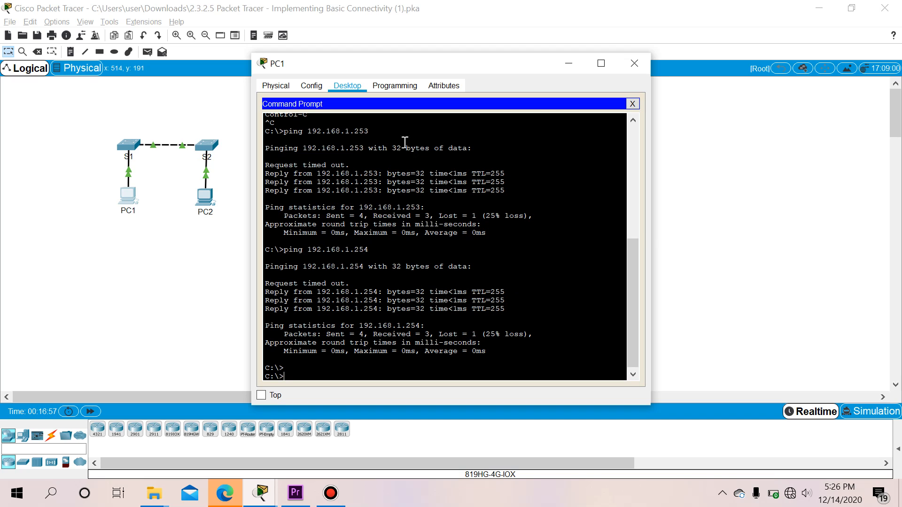
click(633, 64)
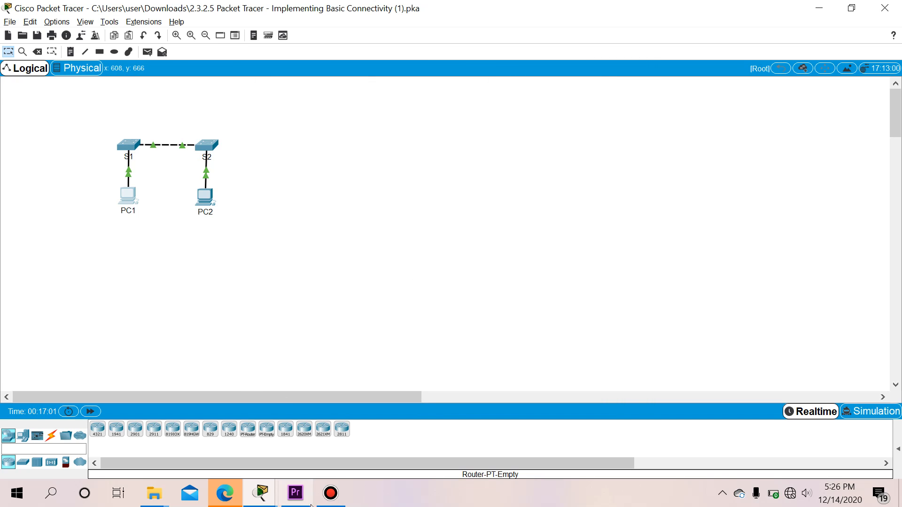
click(335, 502)
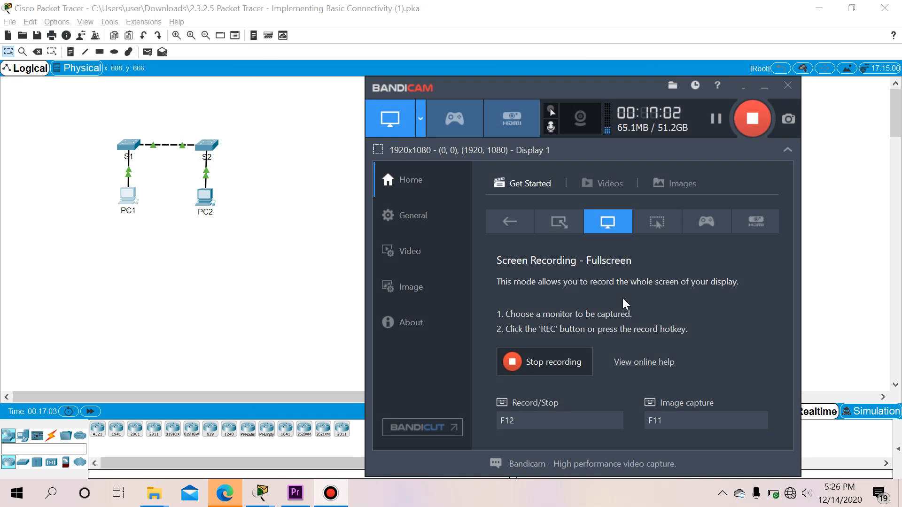